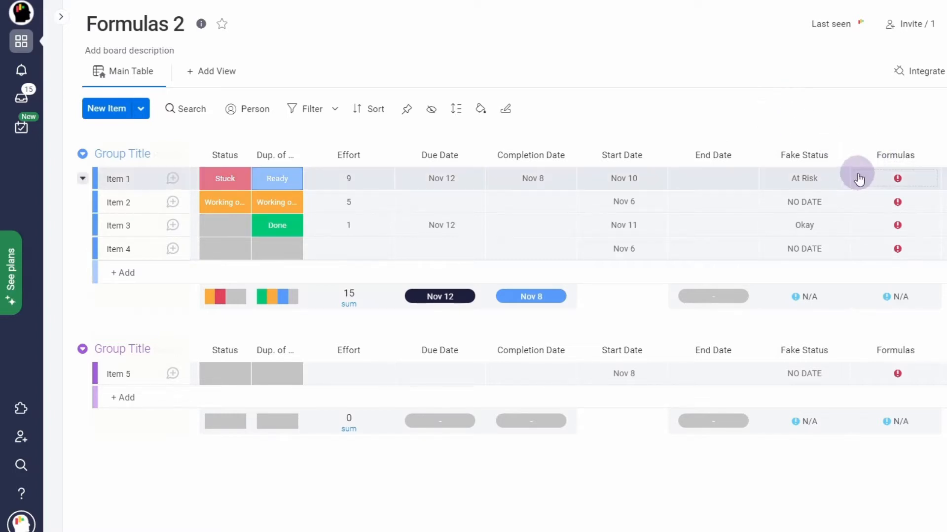
Step: Examine the Fake Status column's formula, including its Okay, At Risk and NO DATE outputs
{"action": "left_click_drag", "start_coordinate": [715, 531], "coordinate": [901, 514]}
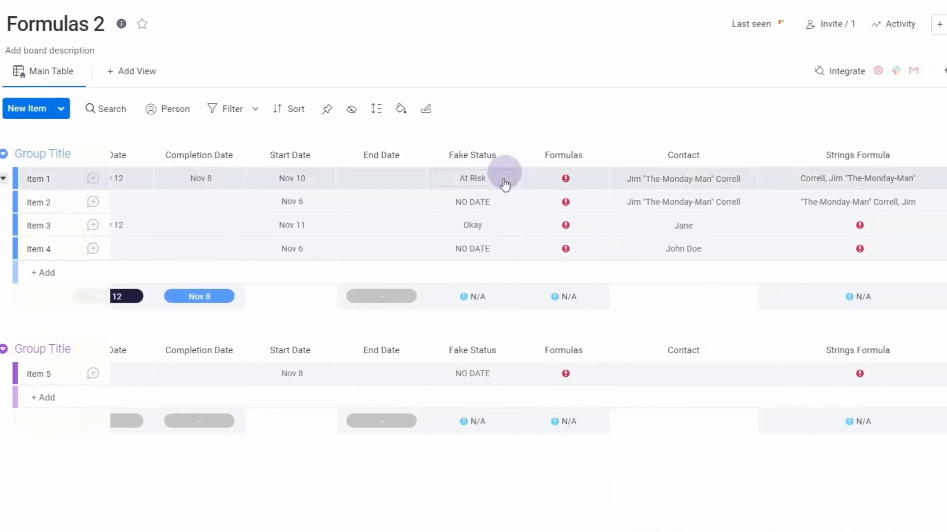
{"action": "left_click", "coordinate": [580, 181]}
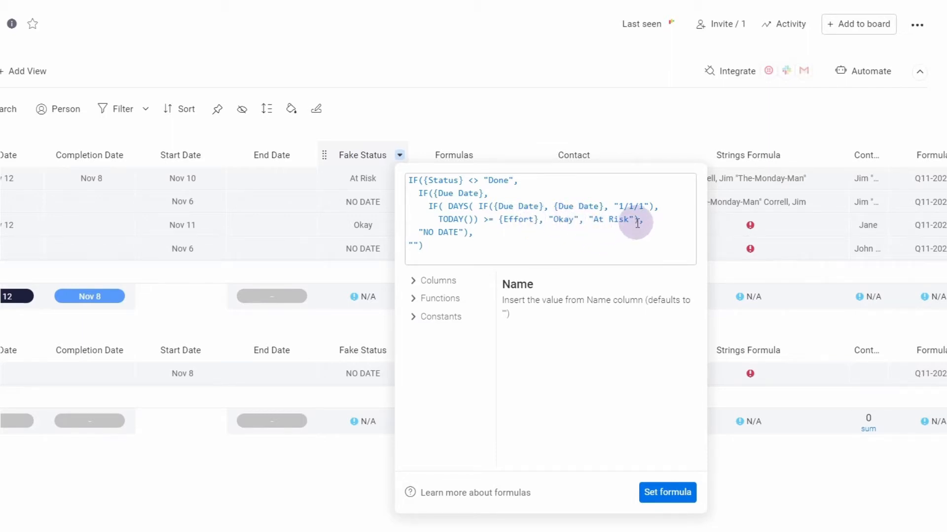
{"action": "left_click", "coordinate": [657, 492]}
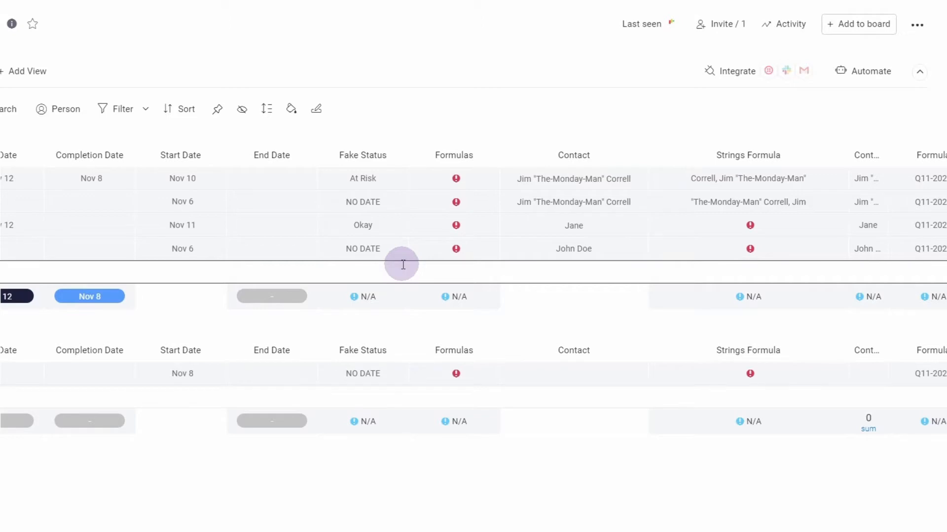
Step: Insert three green square emojis before "Okay" in the Fake Status column's formula
{"action": "left_click", "coordinate": [395, 178]}
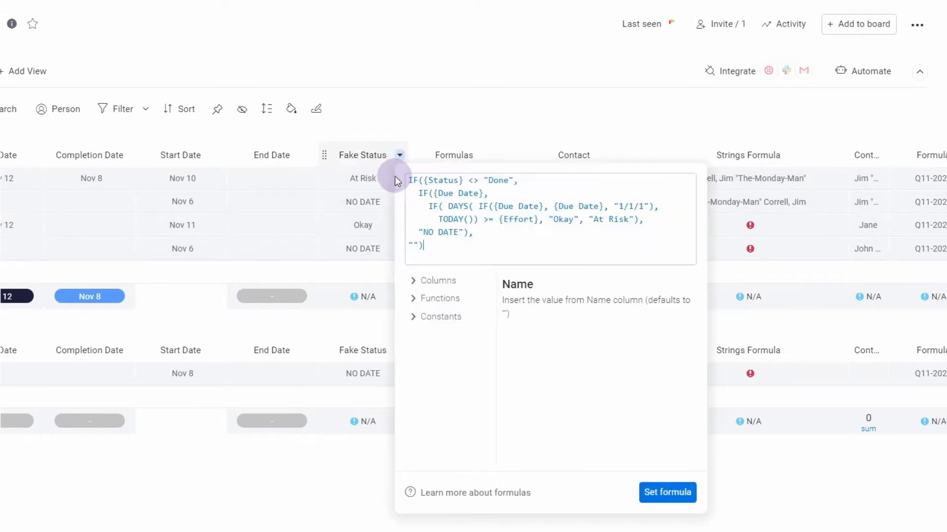
{"action": "left_click", "coordinate": [552, 239]}
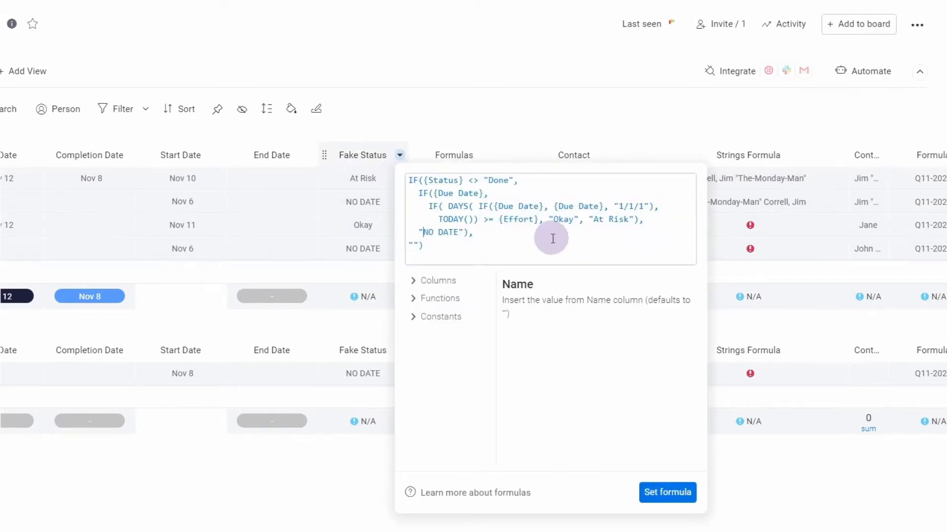
{"action": "key", "text": "Right"}
{"action": "key", "text": "Right"}
{"action": "key", "text": "Right"}
{"action": "key", "text": "Right"}
{"action": "key", "text": "Right"}
{"action": "key", "text": "Right"}
{"action": "key", "text": "Right"}
{"action": "key", "text": "Right"}
{"action": "key", "text": "Right"}
{"action": "key", "text": "Right"}
{"action": "key", "text": "Right"}
{"action": "key", "text": "Right"}
{"action": "key", "text": "Right"}
{"action": "key", "text": "Right"}
{"action": "key", "text": "Right"}
{"action": "key", "text": "Right"}
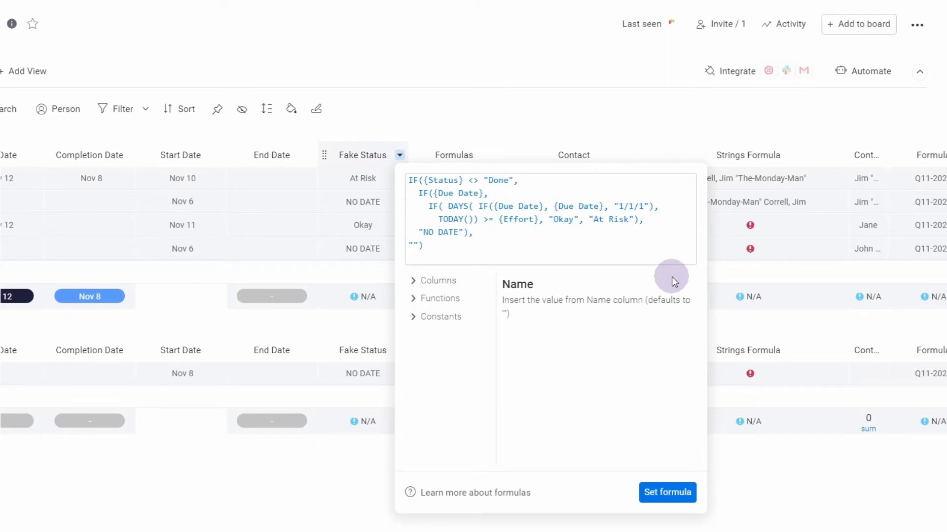
{"action": "key", "text": "super+period"}
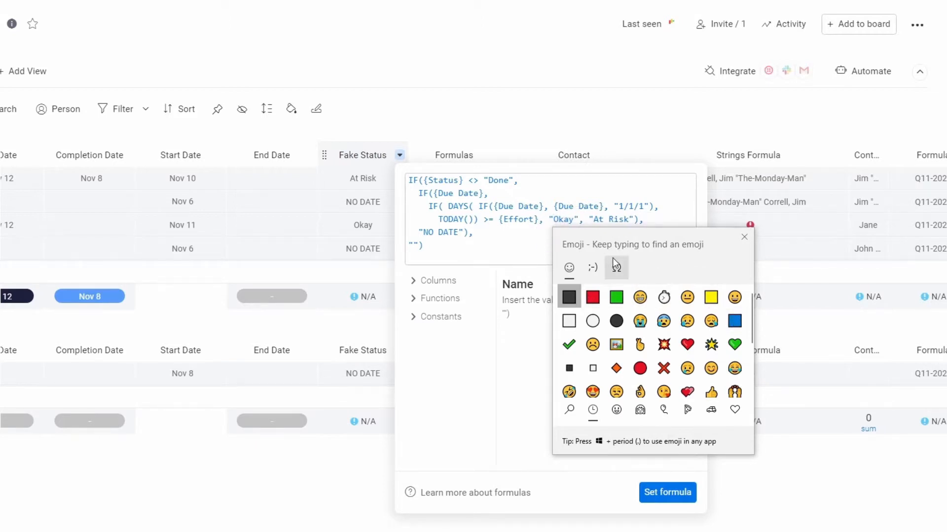
{"action": "left_click", "coordinate": [615, 297]}
{"action": "left_click", "coordinate": [614, 297]}
{"action": "left_click", "coordinate": [615, 298]}
{"action": "left_click", "coordinate": [600, 220]}
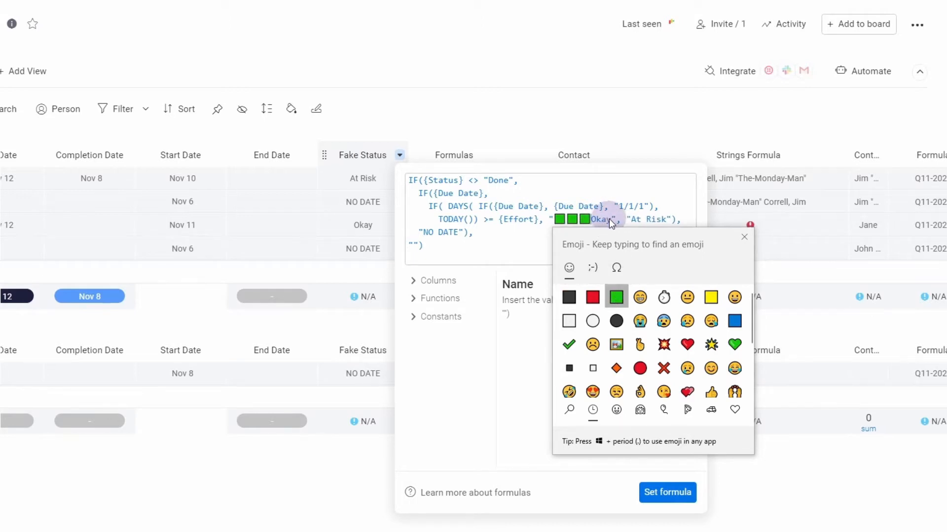
{"action": "left_click", "coordinate": [613, 221]}
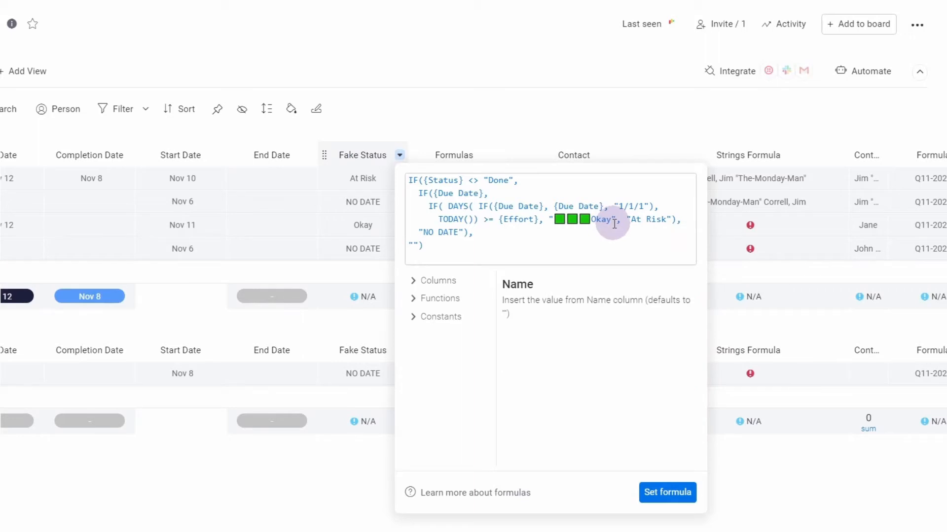
Step: Copy one green square and paste it three times after "Okay" inside the quotes
{"action": "double_click", "coordinate": [583, 221]}
{"action": "key", "text": "ctrl+c"}
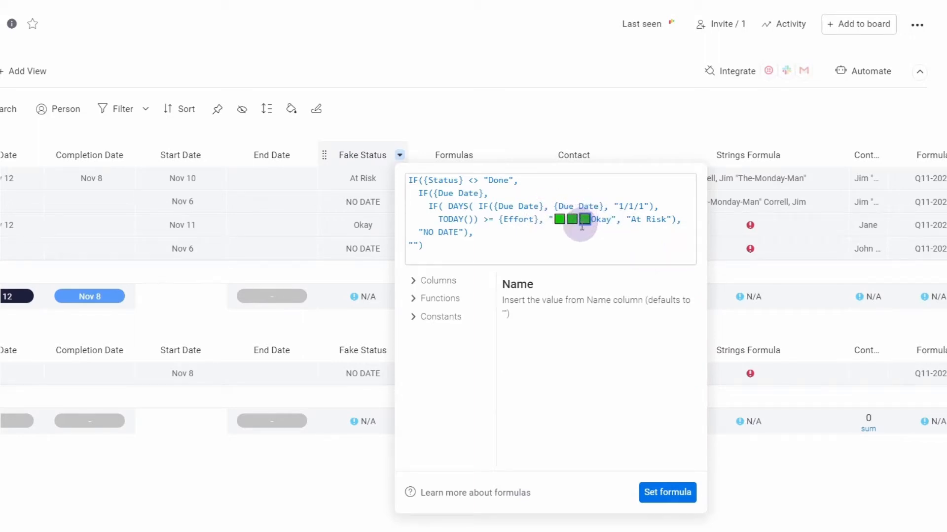
{"action": "left_click", "coordinate": [612, 220]}
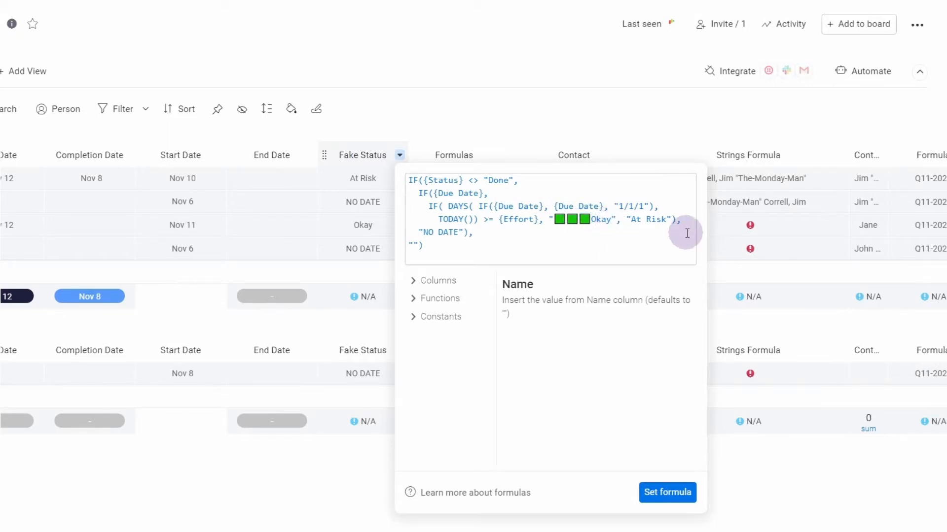
{"action": "key", "text": "ctrl+v"}
{"action": "key", "text": "ctrl+v"}
{"action": "key", "text": "ctrl+v"}
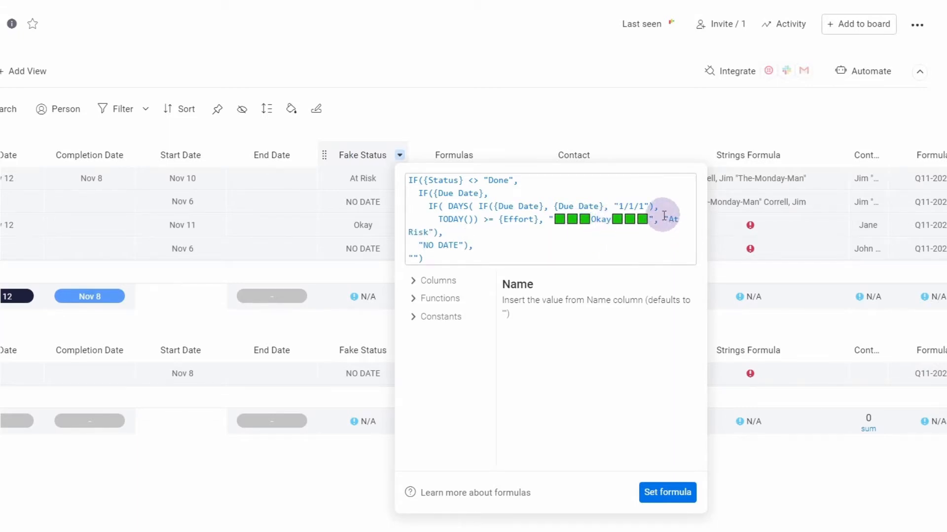
Step: Insert three red square emojis before "At Risk" inside the quotes of the formula
{"action": "right_click", "coordinate": [669, 220]}
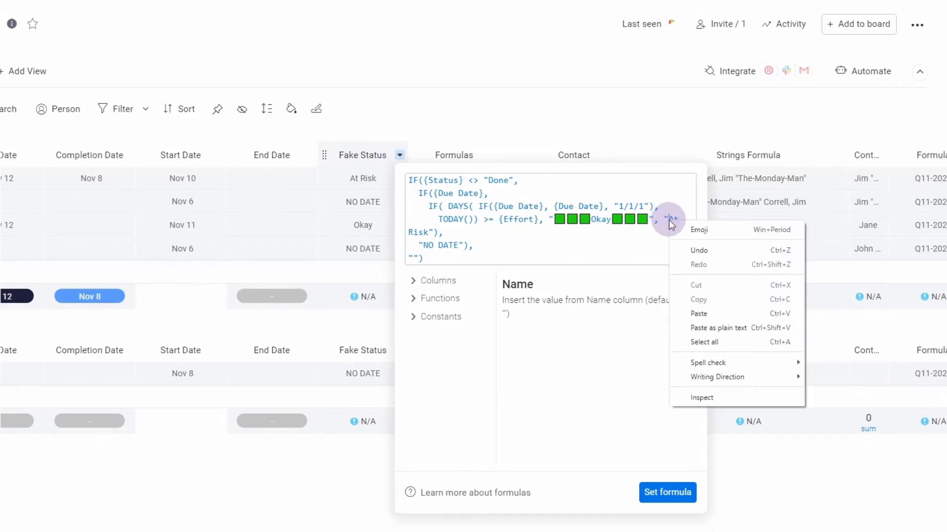
{"action": "left_click", "coordinate": [692, 228]}
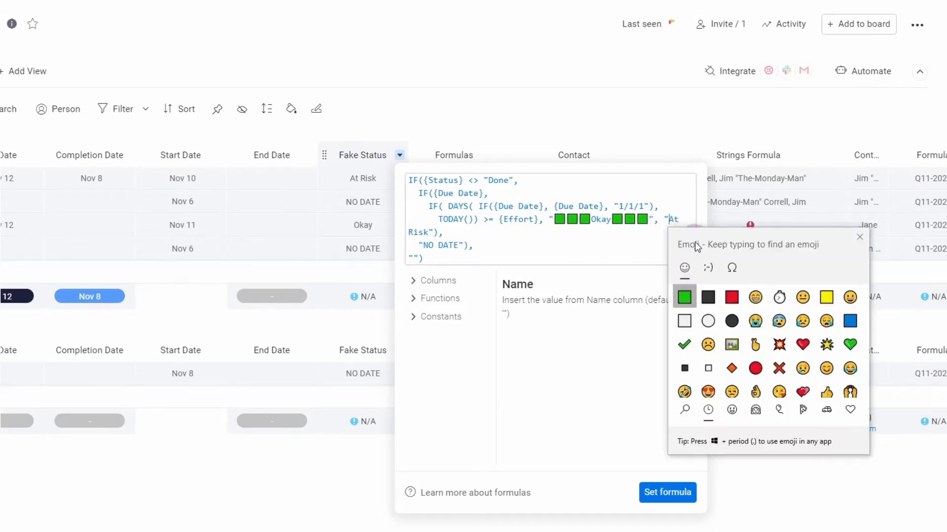
{"action": "left_click", "coordinate": [732, 296]}
{"action": "left_click", "coordinate": [733, 297]}
{"action": "left_click", "coordinate": [733, 297]}
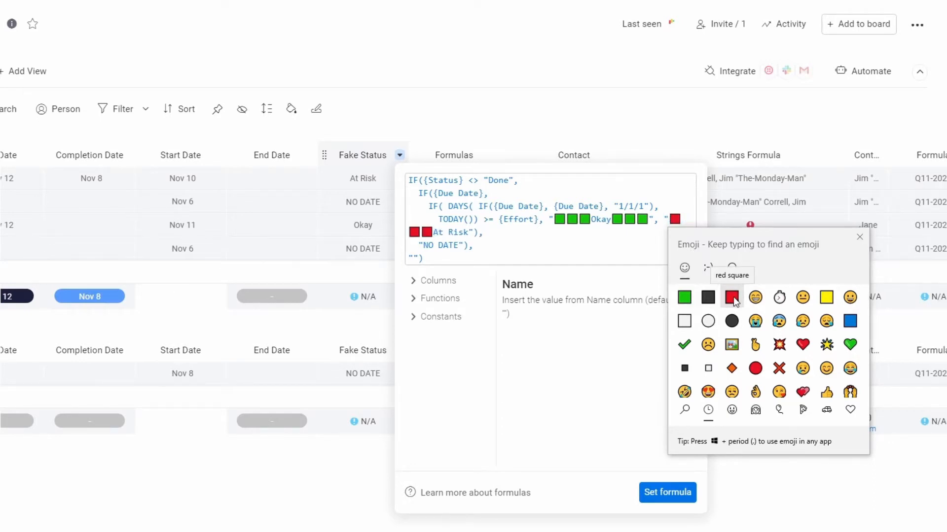
{"action": "key", "text": "Right"}
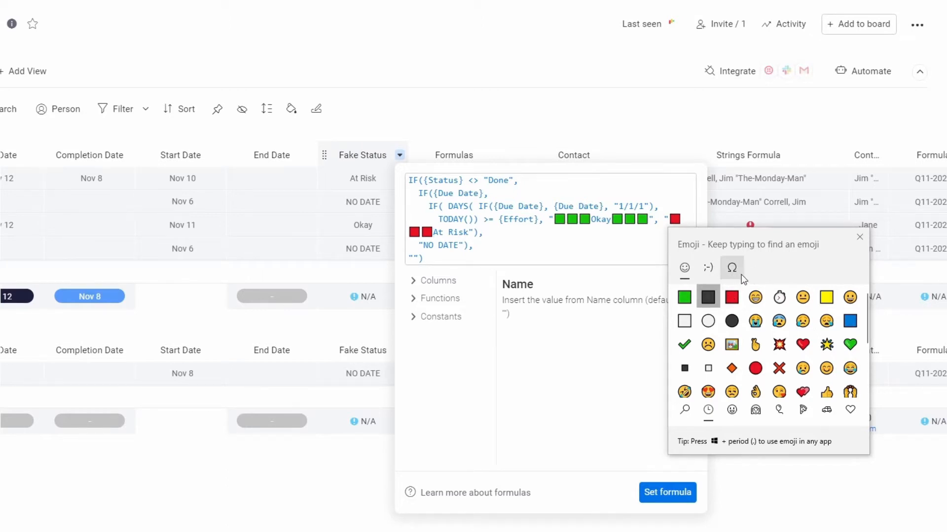
{"action": "left_click", "coordinate": [859, 236]}
Step: Copy one red square and paste it three times after "At Risk" inside the quotes
{"action": "left_click", "coordinate": [425, 231]}
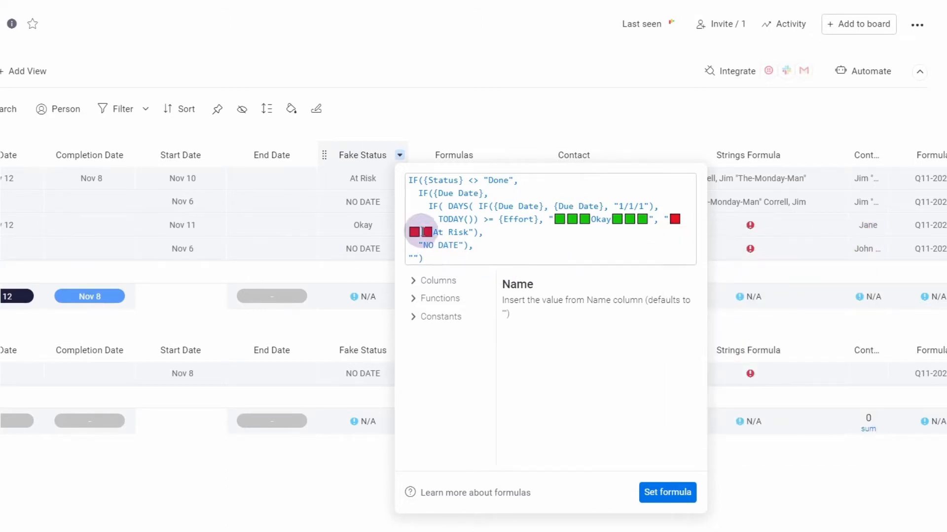
{"action": "key", "text": "shift+Left"}
{"action": "key", "text": "Right"}
{"action": "key", "text": "Right"}
{"action": "key", "text": "Right"}
{"action": "key", "text": "Right"}
{"action": "key", "text": "Right"}
{"action": "key", "text": "Right"}
{"action": "key", "text": "ctrl+v"}
{"action": "key", "text": "ctrl+v"}
{"action": "key", "text": "ctrl+v"}
Step: Insert three black large square emojis before "NO DATE" inside the quotes of the formula
{"action": "key", "text": "Down"}
{"action": "key", "text": "Left"}
{"action": "key", "text": "Left"}
{"action": "key", "text": "Left"}
{"action": "key", "text": "Left"}
{"action": "key", "text": "Left"}
{"action": "key", "text": "Left"}
{"action": "key", "text": "Left"}
{"action": "key", "text": "Left"}
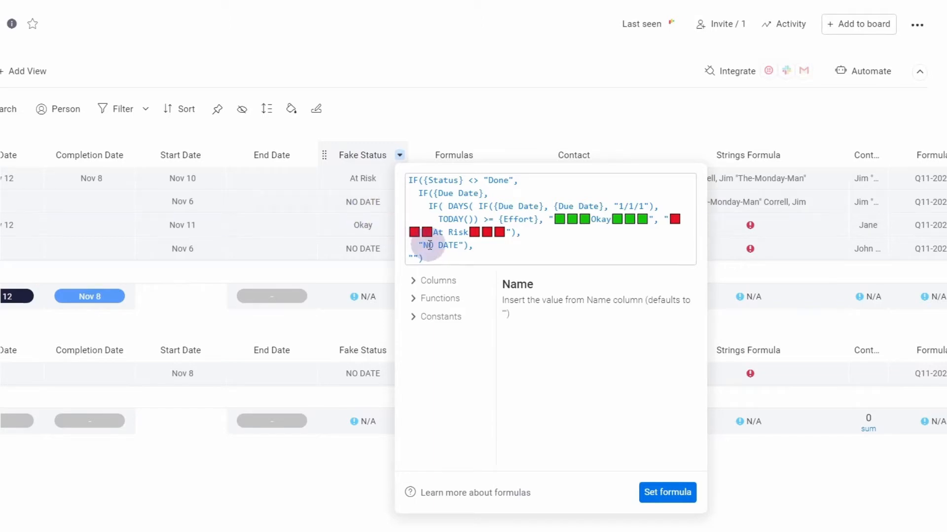
{"action": "right_click", "coordinate": [425, 245]}
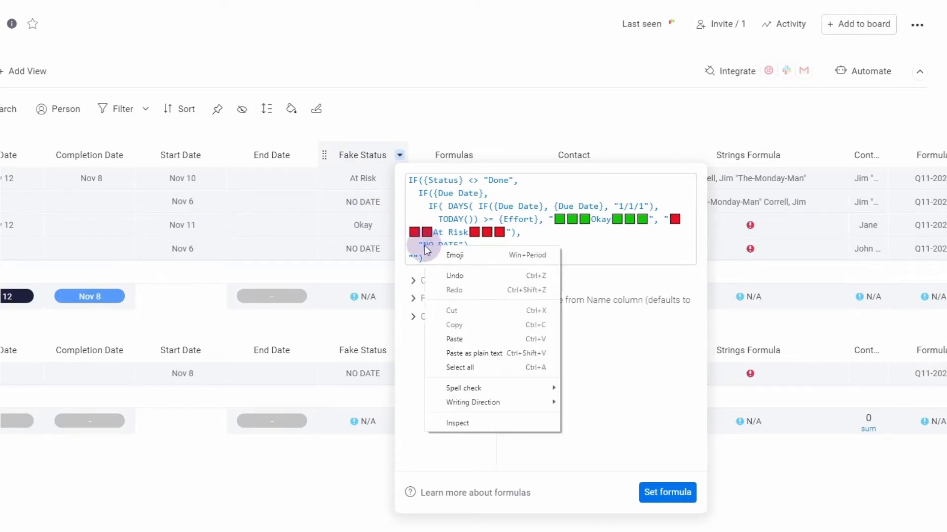
{"action": "left_click", "coordinate": [488, 253]}
{"action": "left_click", "coordinate": [732, 297]}
{"action": "left_click", "coordinate": [734, 296]}
{"action": "left_click", "coordinate": [735, 297]}
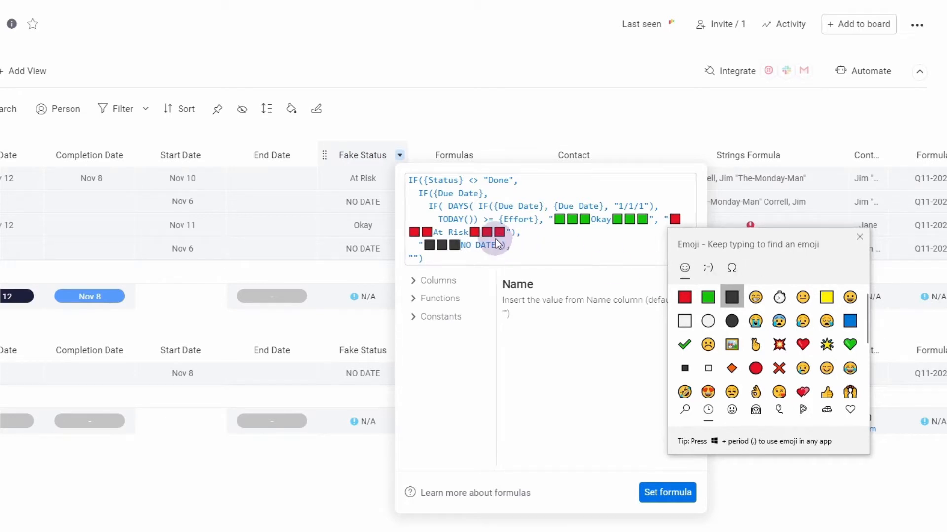
{"action": "key", "text": "Escape"}
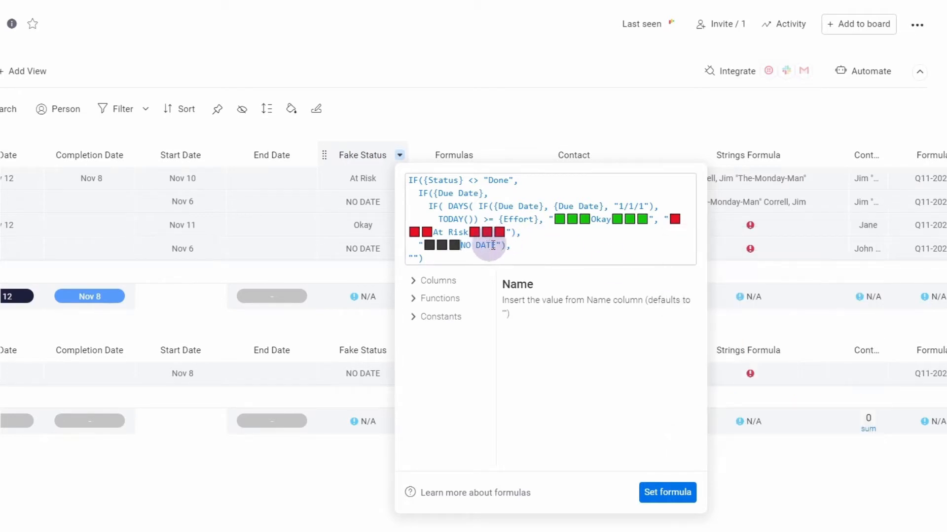
Step: Insert three black large square emojis after "NO DATE" inside the quotes of the formula
{"action": "left_click", "coordinate": [497, 245]}
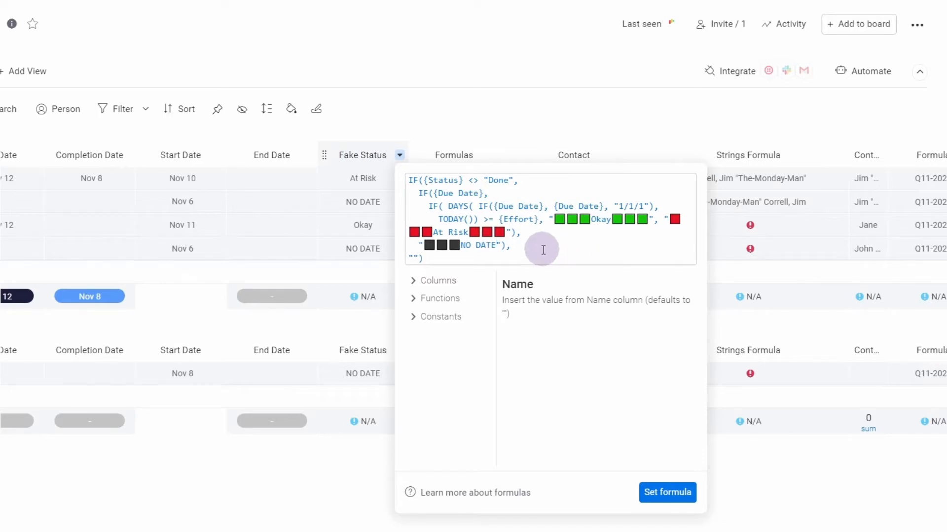
{"action": "key", "text": "super+period"}
{"action": "left_click", "coordinate": [685, 297]}
{"action": "left_click", "coordinate": [684, 297]}
{"action": "left_click", "coordinate": [684, 297]}
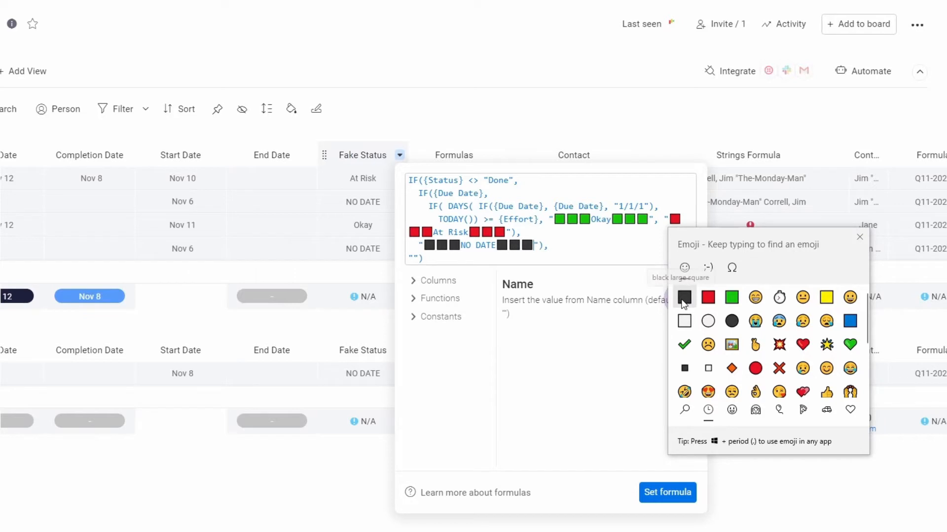
{"action": "left_click", "coordinate": [859, 235]}
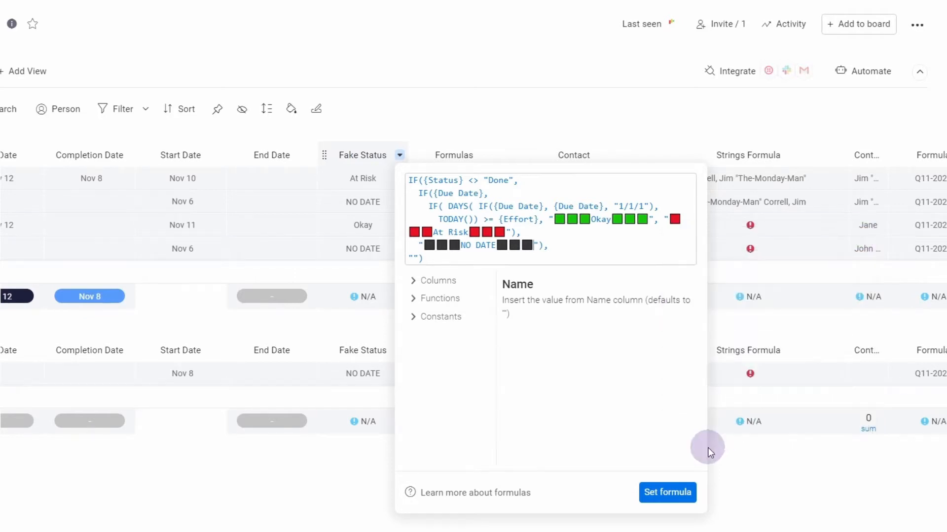
Step: Save the Fake Status formula and widen the Fake Status column
{"action": "left_click", "coordinate": [682, 496]}
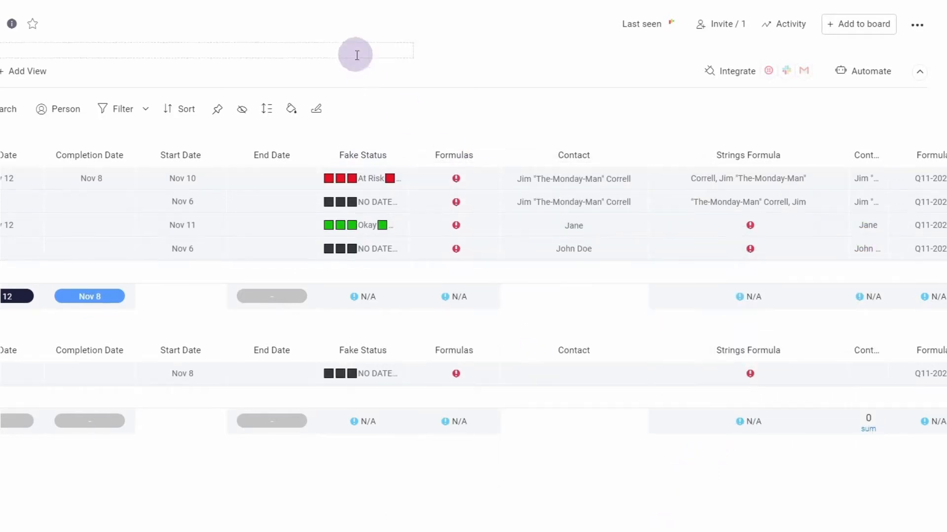
{"action": "left_click_drag", "start_coordinate": [408, 147], "coordinate": [432, 147]}
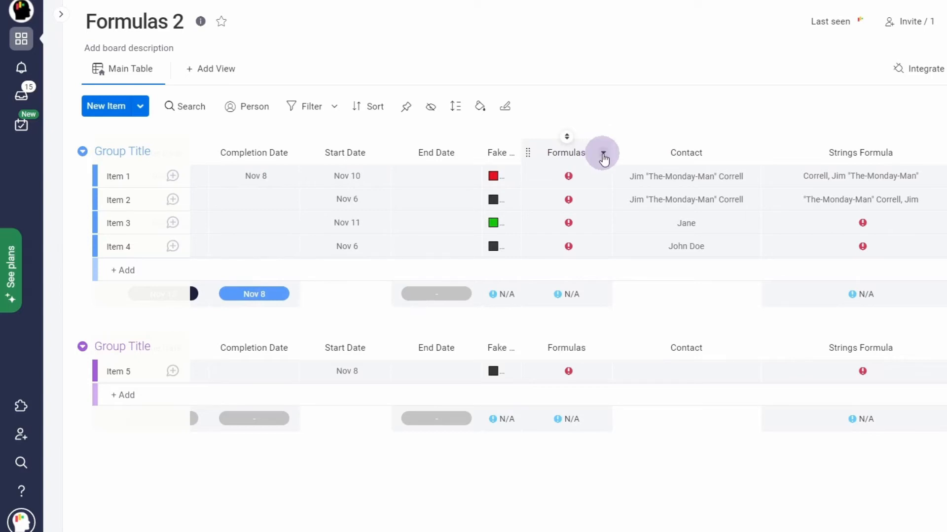
Step: Examine the text function examples in the Formulas column's formula, from TRIM and LOWER through REPLACE and SUBSTITUTE
{"action": "left_click", "coordinate": [603, 154]}
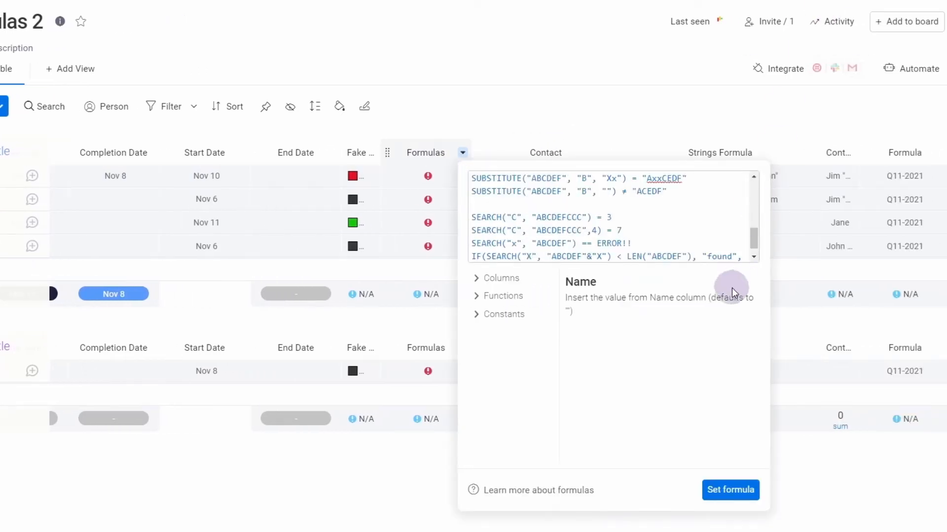
{"action": "left_click_drag", "start_coordinate": [755, 242], "coordinate": [753, 176]}
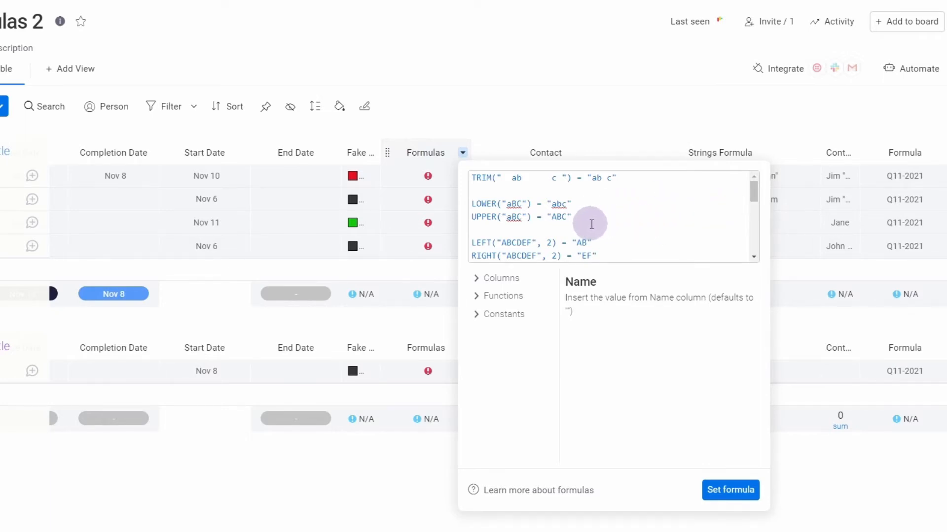
{"action": "left_click_drag", "start_coordinate": [755, 193], "coordinate": [628, 196]}
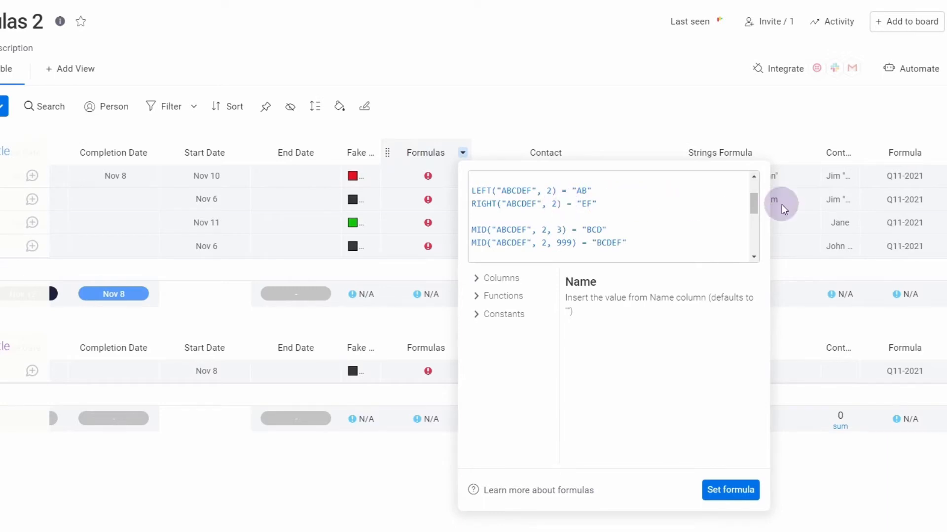
{"action": "left_click_drag", "start_coordinate": [753, 199], "coordinate": [752, 206]}
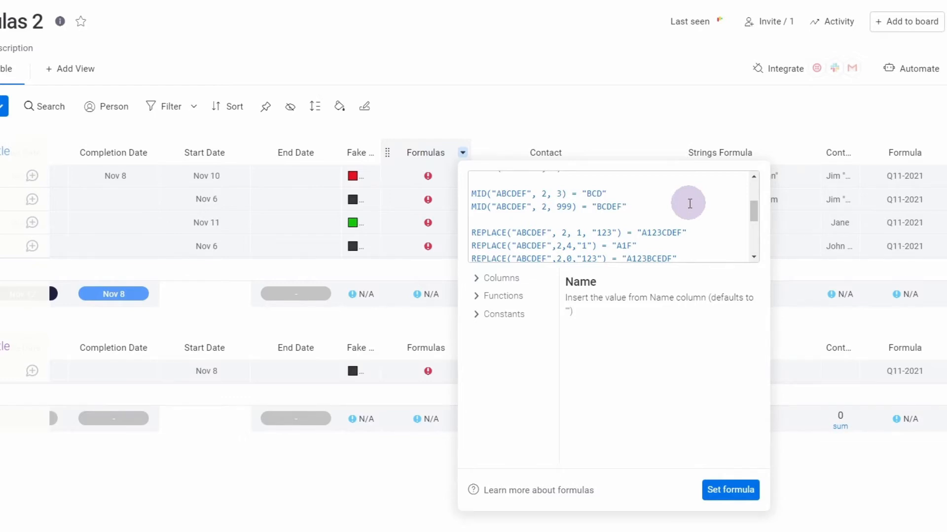
{"action": "left_click", "coordinate": [566, 206]}
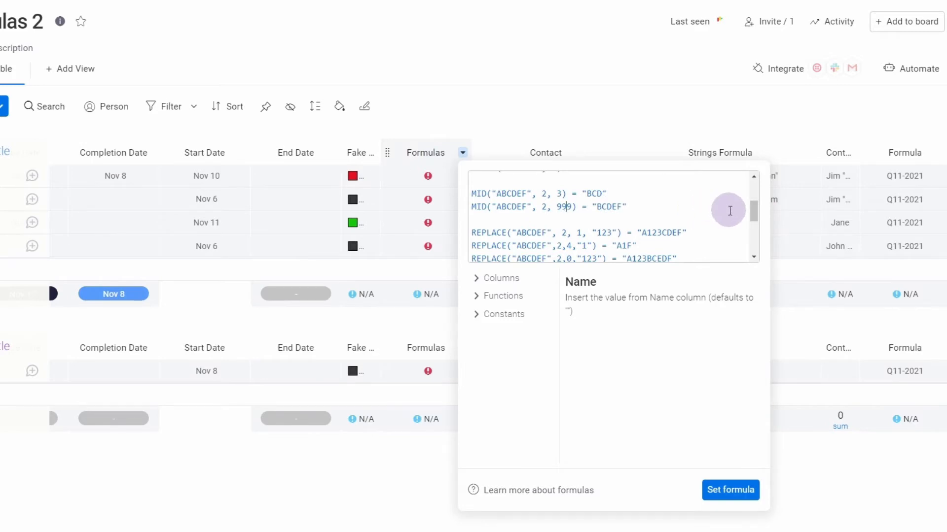
{"action": "left_click_drag", "start_coordinate": [755, 214], "coordinate": [753, 223]}
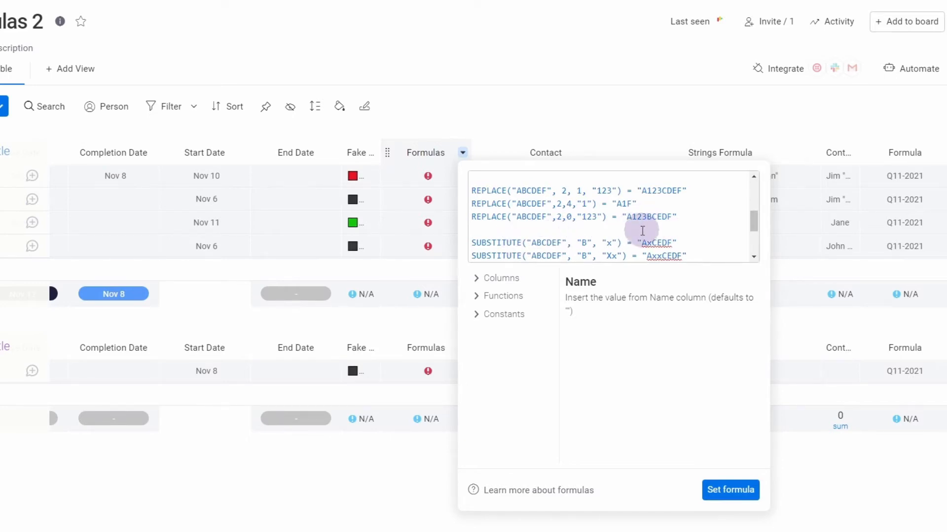
{"action": "left_click_drag", "start_coordinate": [753, 218], "coordinate": [756, 229]}
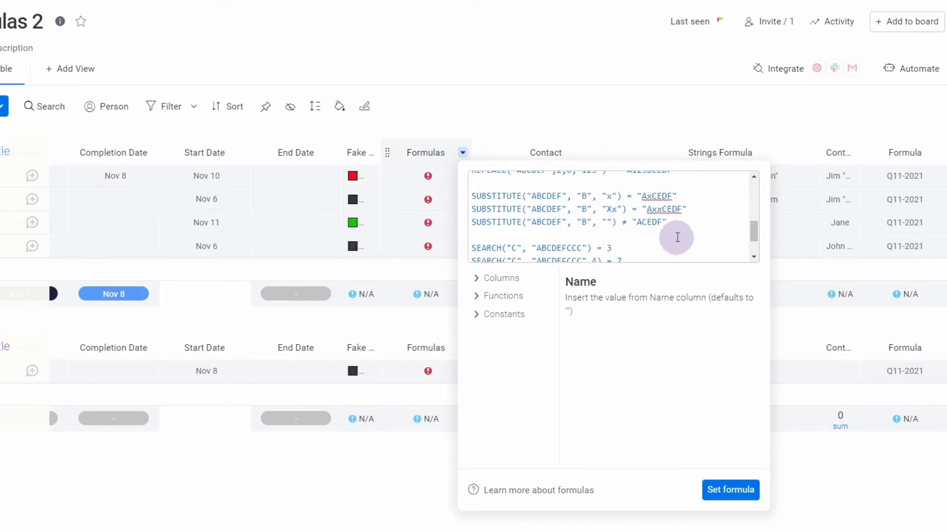
Step: Correct the result of the second SUBSTITUTE example to "AXxCEDF" by capitalising the first x
{"action": "left_click", "coordinate": [657, 210]}
{"action": "key", "text": "BackSpace"}
{"action": "type", "text": "X"}
{"action": "left_click", "coordinate": [694, 225]}
Step: Add a space on each side of the & operator in the IF(SEARCH("X", ...)) example at the formula's end
{"action": "left_click", "coordinate": [754, 258]}
{"action": "left_click", "coordinate": [754, 258]}
{"action": "left_click", "coordinate": [753, 258]}
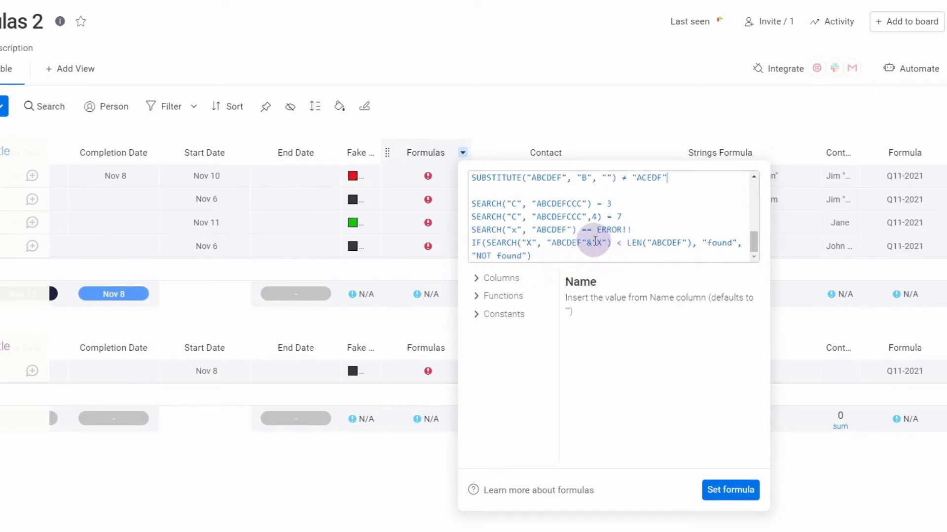
{"action": "key", "text": "Right"}
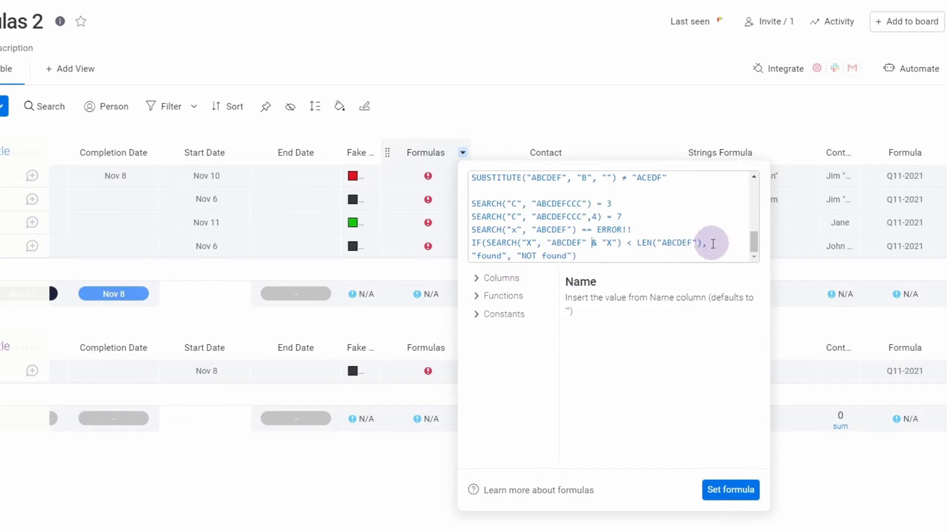
Step: Close the Formulas column's editor and set the Formula column's formula to SUBSTITUTE("ABCDEABCDEABCDE", "B", " ")
{"action": "left_click", "coordinate": [779, 445]}
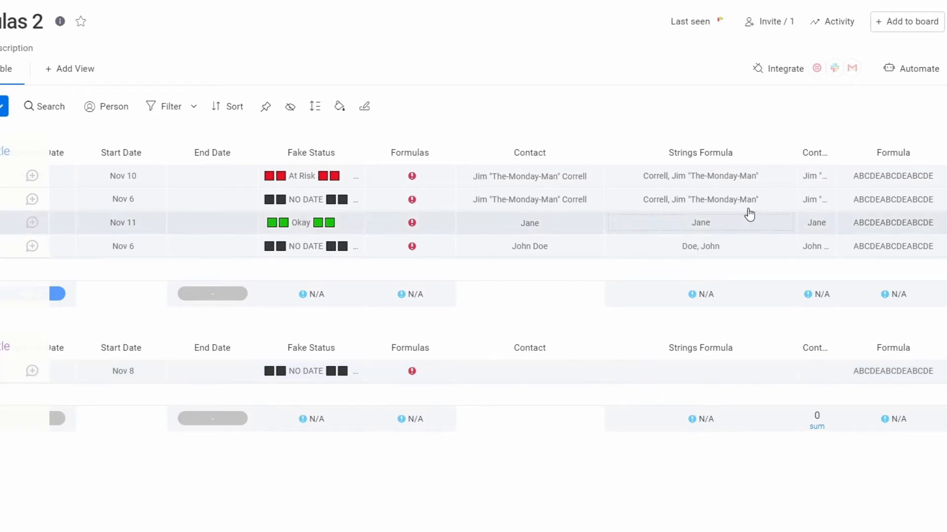
{"action": "left_click", "coordinate": [897, 181]}
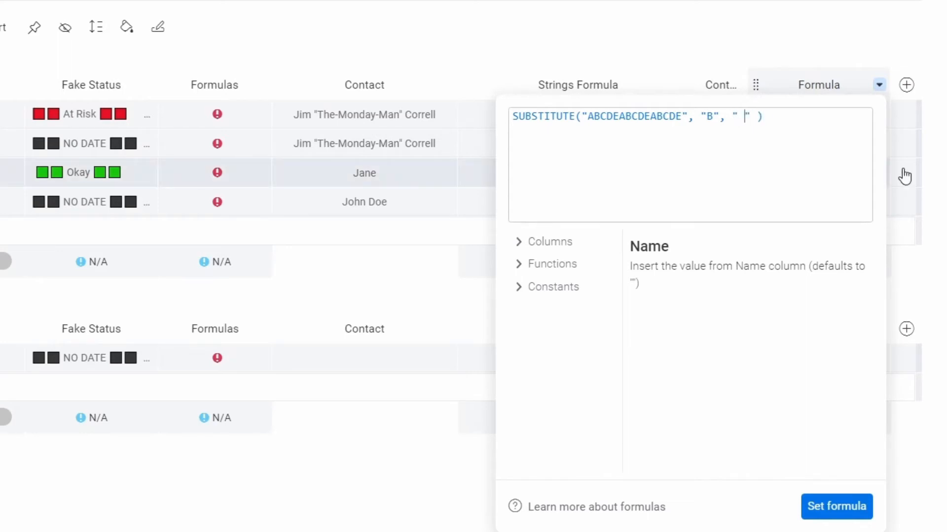
{"action": "left_click", "coordinate": [836, 512]}
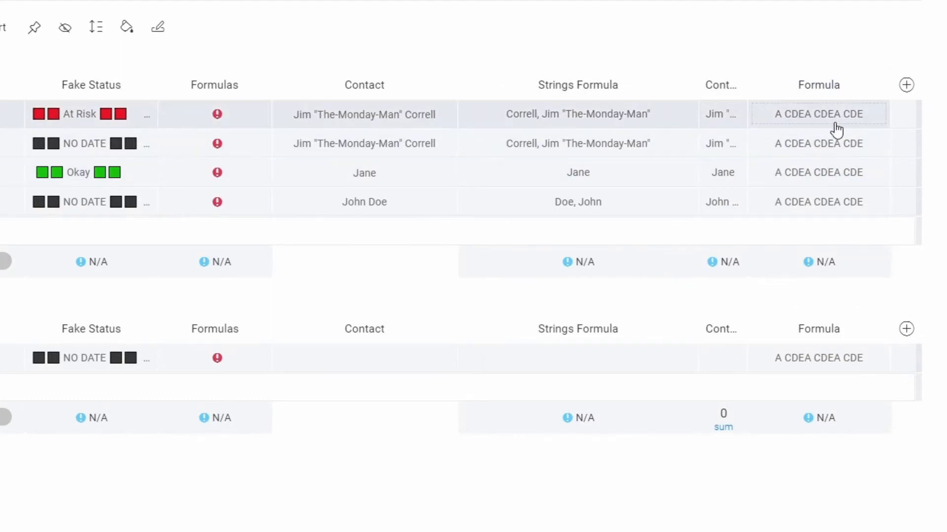
Step: Add 1 as the fourth argument of the Formula column's SUBSTITUTE and save the formula
{"action": "left_click", "coordinate": [870, 120]}
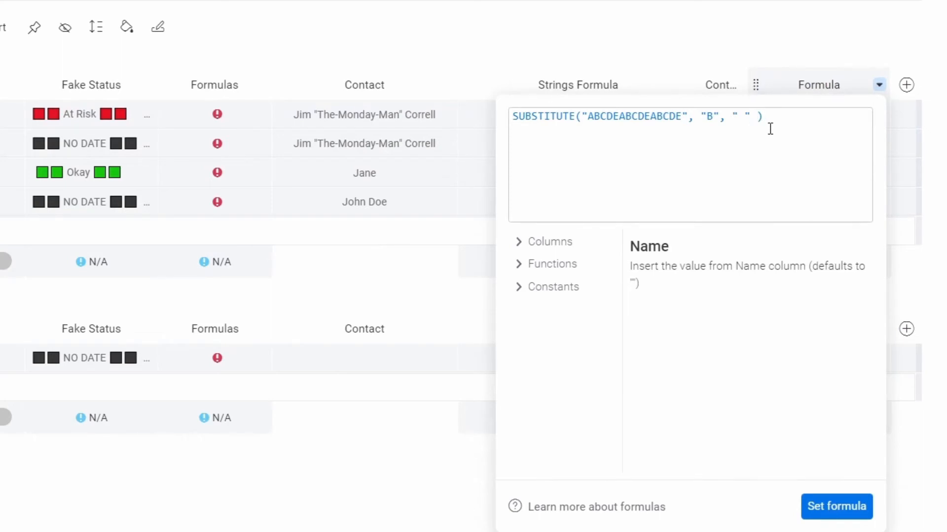
{"action": "type", "text": ","}
{"action": "type", "text": "1"}
{"action": "left_click", "coordinate": [858, 514]}
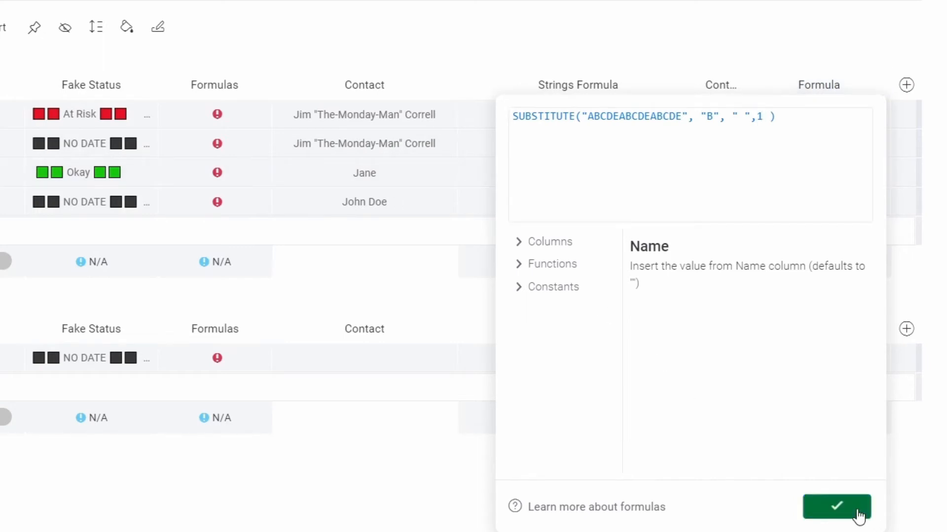
Step: Change the fourth argument of the Formula column's SUBSTITUTE to 2 and save the formula
{"action": "left_click", "coordinate": [821, 121]}
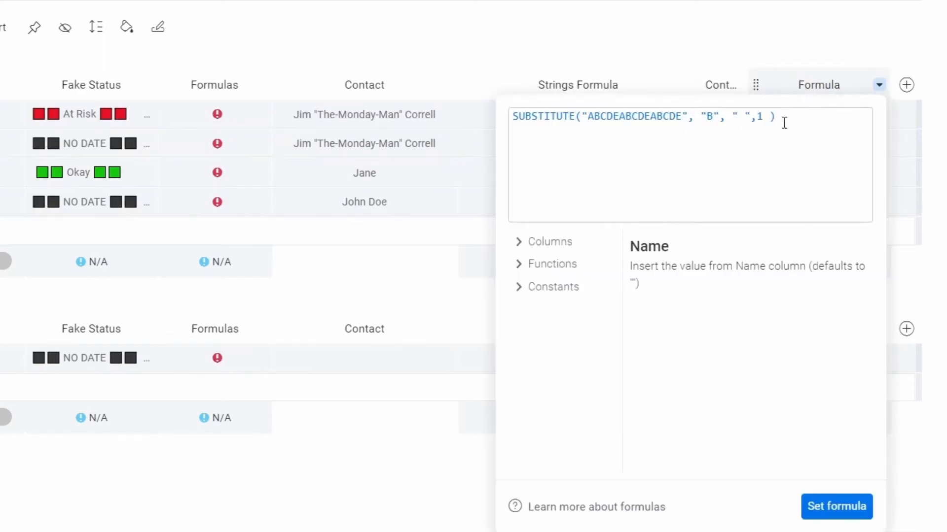
{"action": "left_click", "coordinate": [768, 118]}
{"action": "key", "text": "BackSpace"}
{"action": "key", "text": "BackSpace"}
{"action": "type", "text": "2"}
{"action": "left_click", "coordinate": [820, 506]}
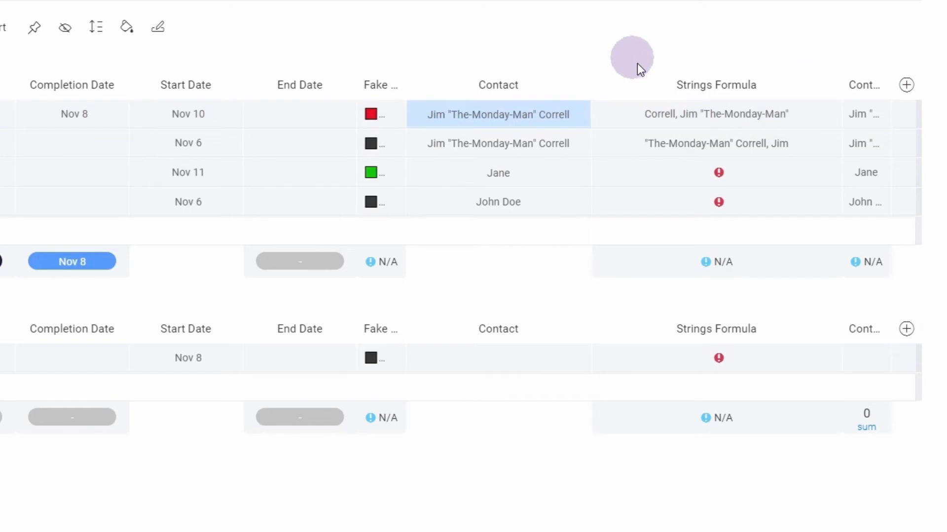
Step: Examine the MID, LEFT and SEARCH parts of the Strings Formula column's formula and the spacing inside the second item's Contact text
{"action": "left_click", "coordinate": [628, 117]}
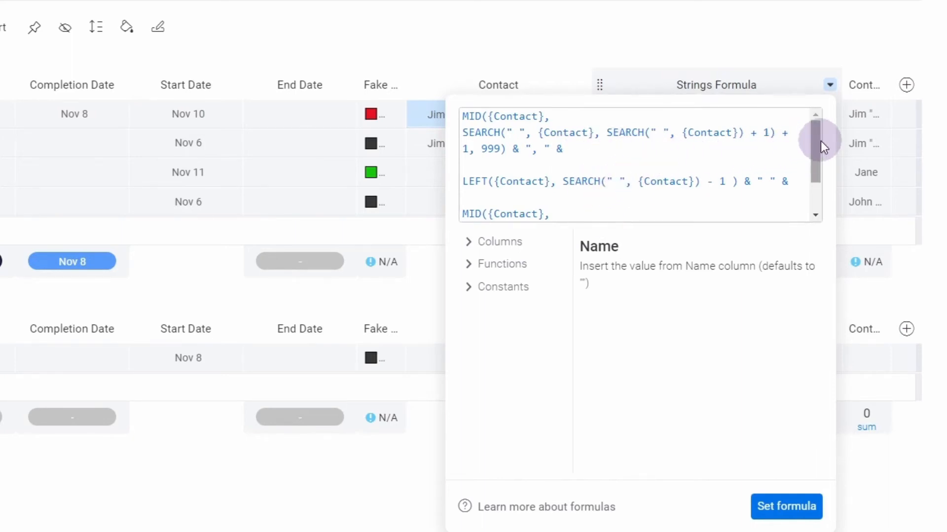
{"action": "left_click_drag", "start_coordinate": [816, 135], "coordinate": [820, 160]}
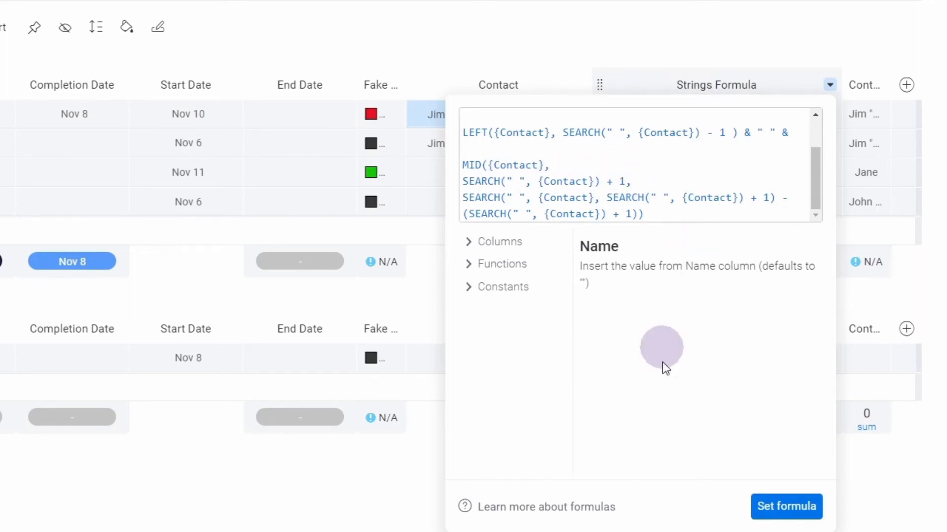
{"action": "left_click", "coordinate": [769, 515]}
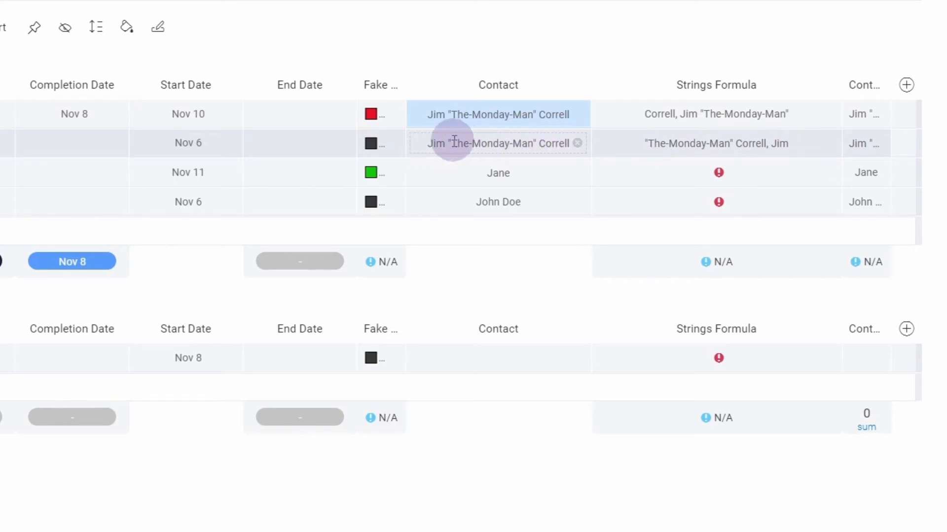
{"action": "left_click", "coordinate": [537, 142]}
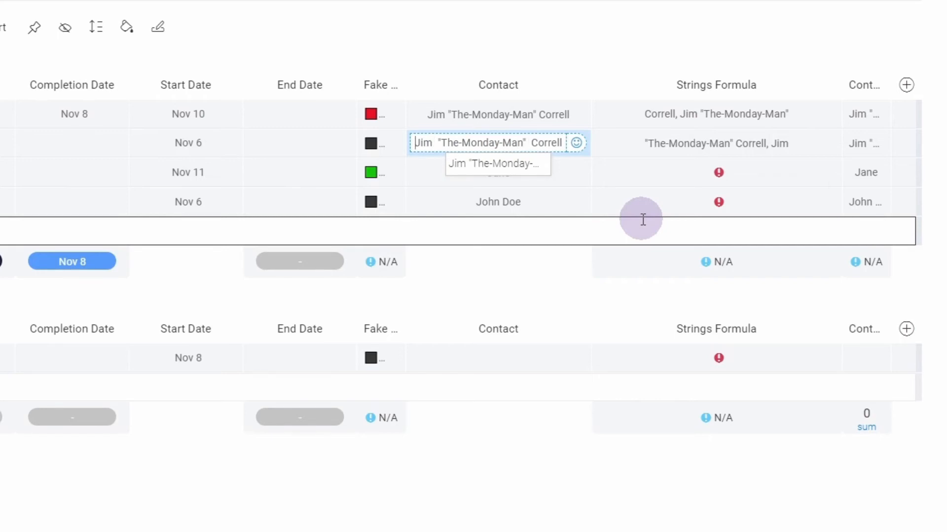
{"action": "key", "text": "Home"}
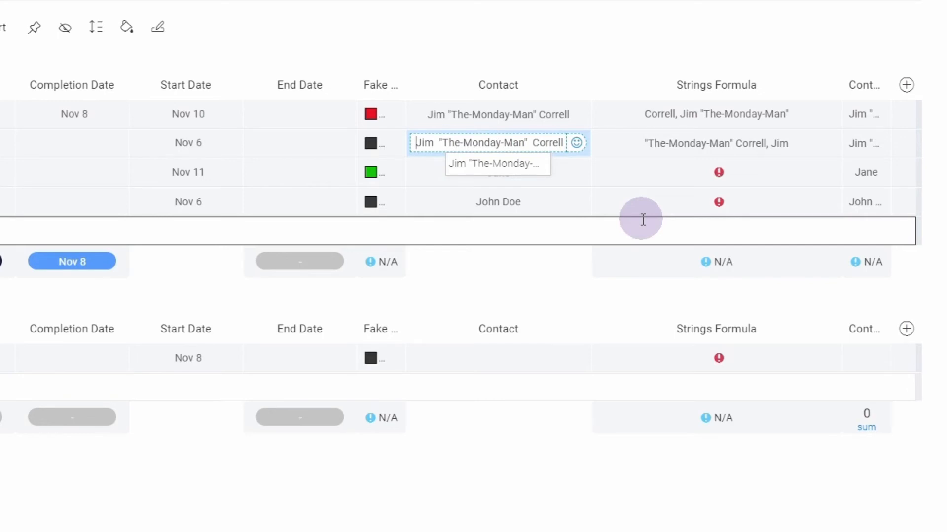
{"action": "key", "text": "Return"}
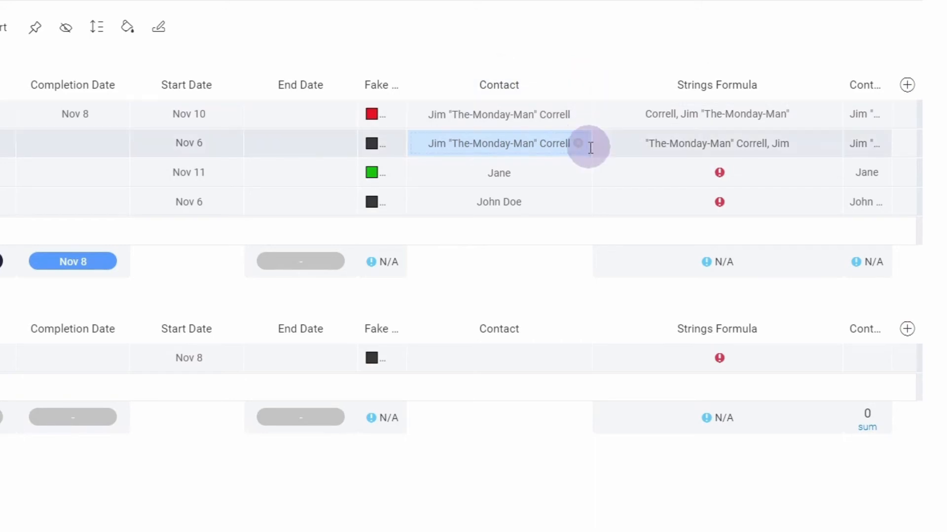
{"action": "left_click", "coordinate": [693, 144]}
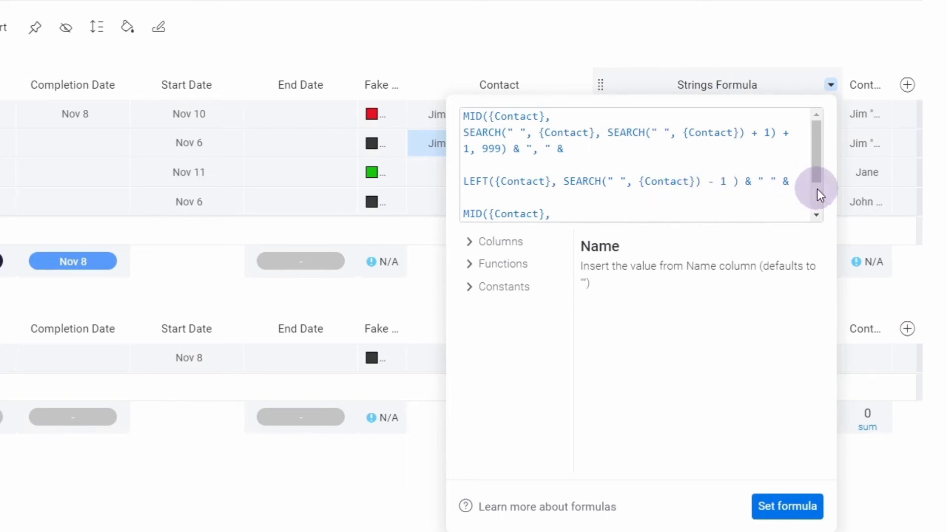
{"action": "left_click", "coordinate": [651, 39]}
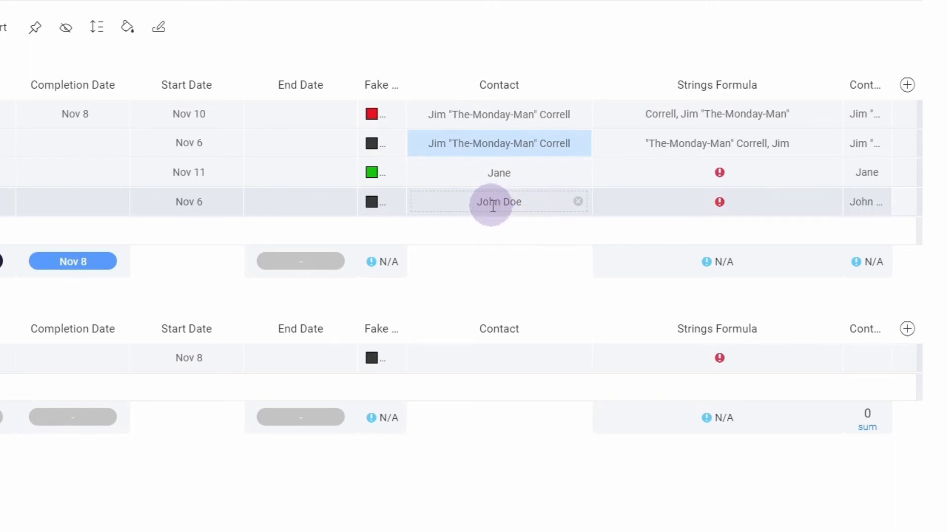
{"action": "left_click", "coordinate": [673, 146]}
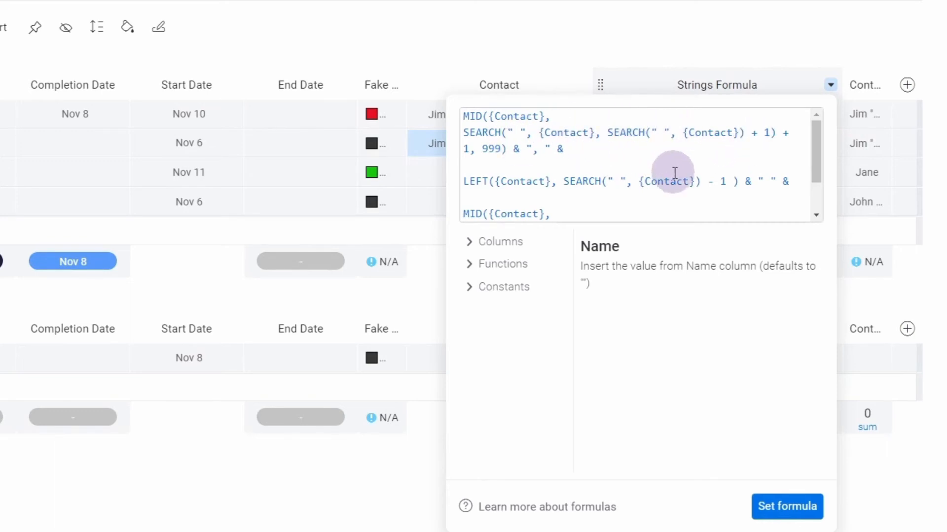
{"action": "left_click_drag", "start_coordinate": [815, 152], "coordinate": [740, 179]}
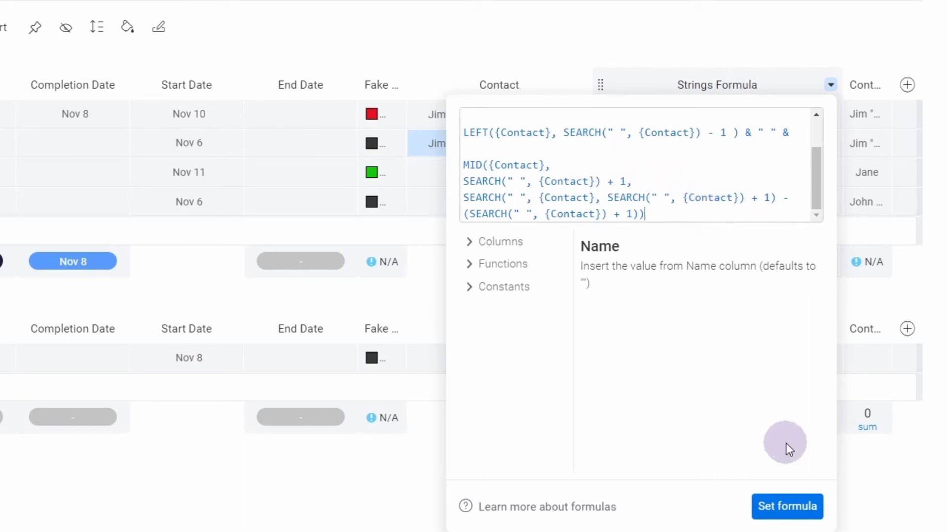
{"action": "left_click", "coordinate": [856, 492]}
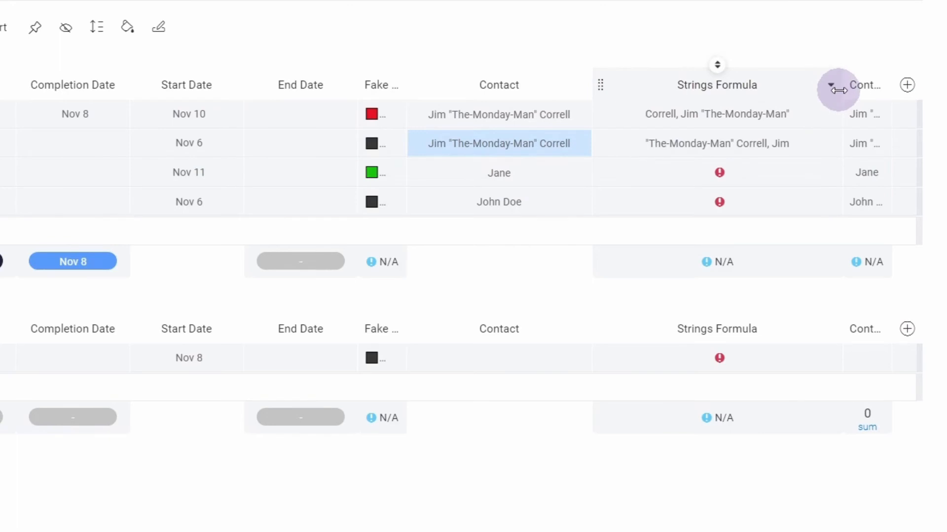
Step: Widen the Strings Formula column and the last column, Contact2
{"action": "left_click_drag", "start_coordinate": [838, 90], "coordinate": [946, 95]}
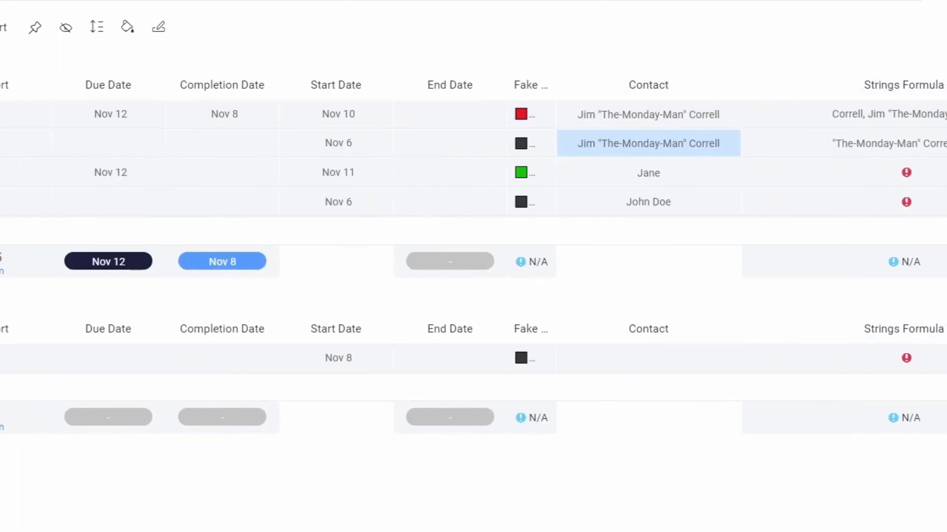
{"action": "left_click_drag", "start_coordinate": [686, 531], "coordinate": [775, 531]}
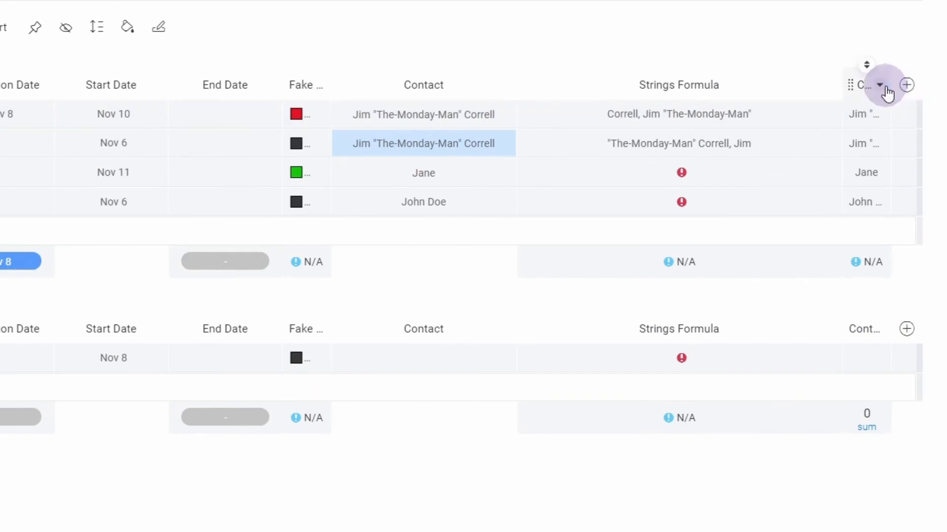
{"action": "left_click_drag", "start_coordinate": [888, 84], "coordinate": [936, 84]}
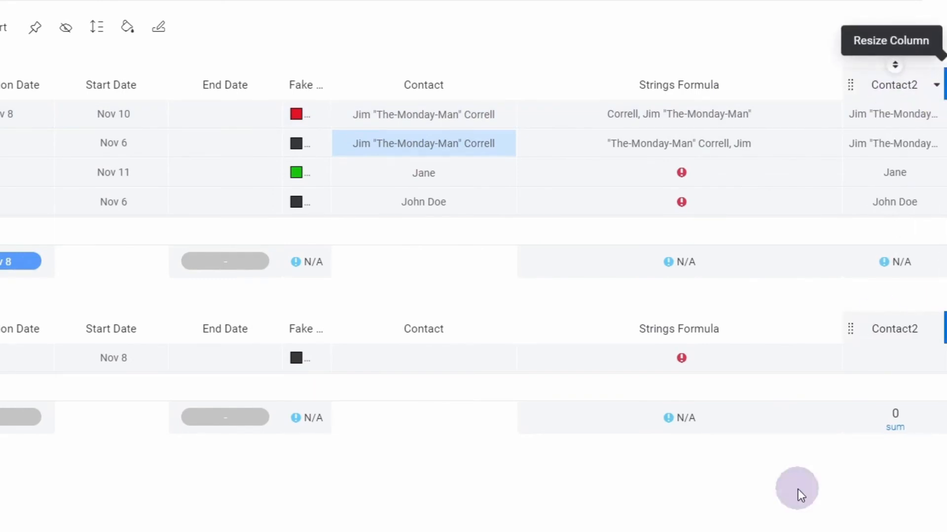
{"action": "left_click_drag", "start_coordinate": [801, 531], "coordinate": [887, 531]}
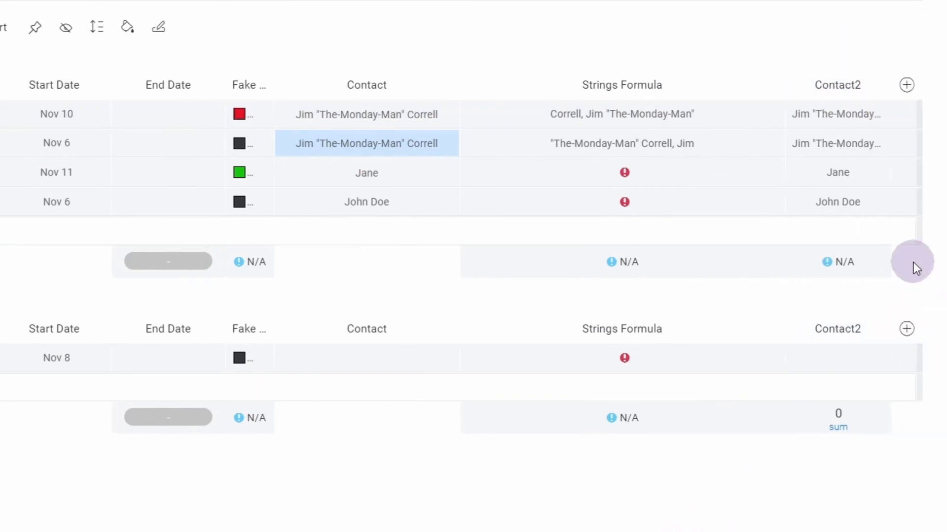
Step: Examine the Contact2 column's TRIM, REPT and SUBSTITUTE formula, then save it without edits
{"action": "left_click", "coordinate": [845, 115]}
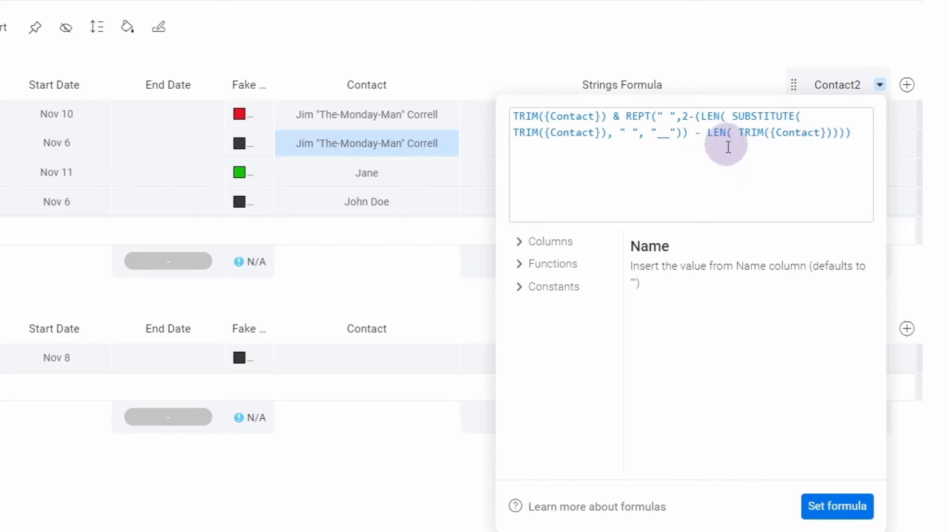
{"action": "left_click", "coordinate": [756, 165]}
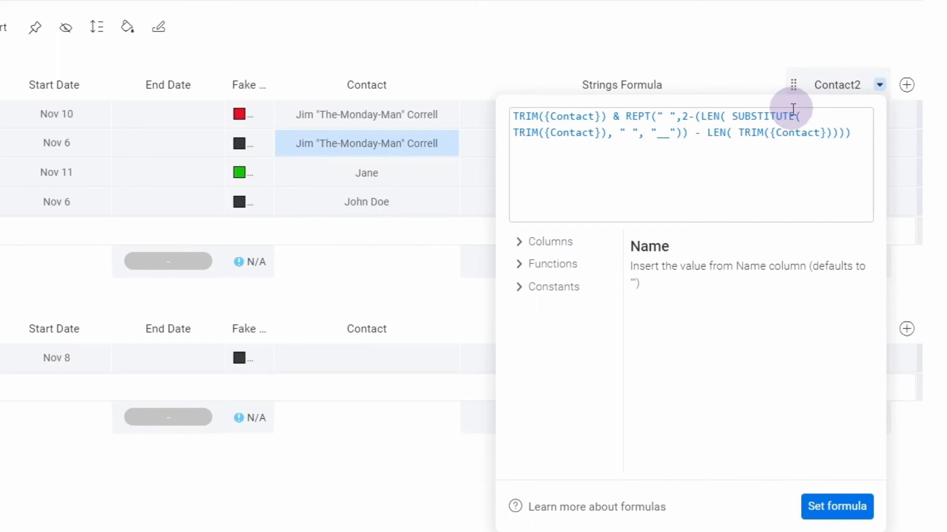
{"action": "left_click", "coordinate": [823, 508]}
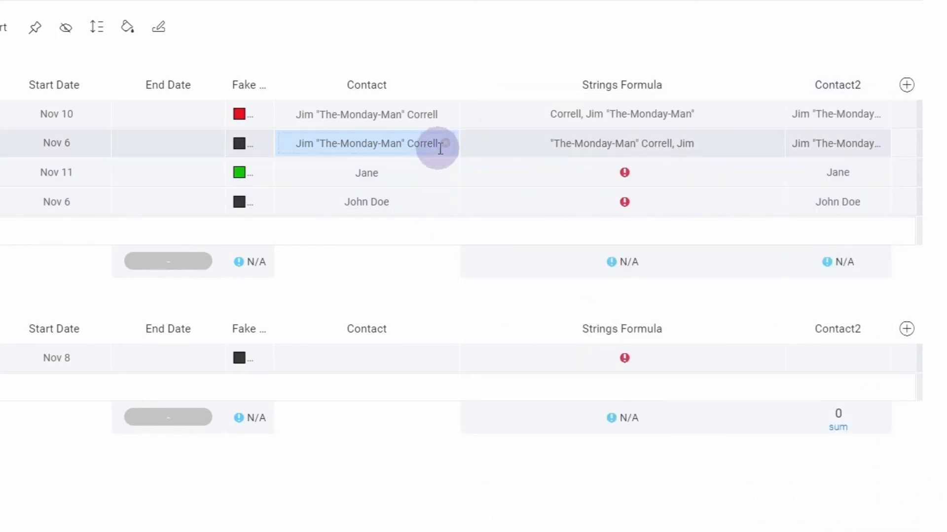
Step: Change the text argument of the first MID in the Strings Formula column's formula to {Contact2}
{"action": "left_click", "coordinate": [518, 144]}
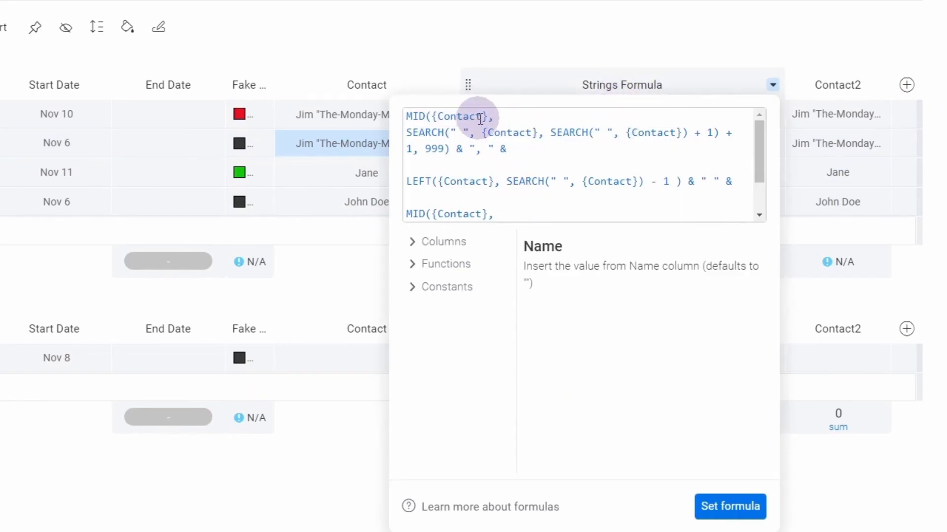
{"action": "left_click", "coordinate": [481, 118]}
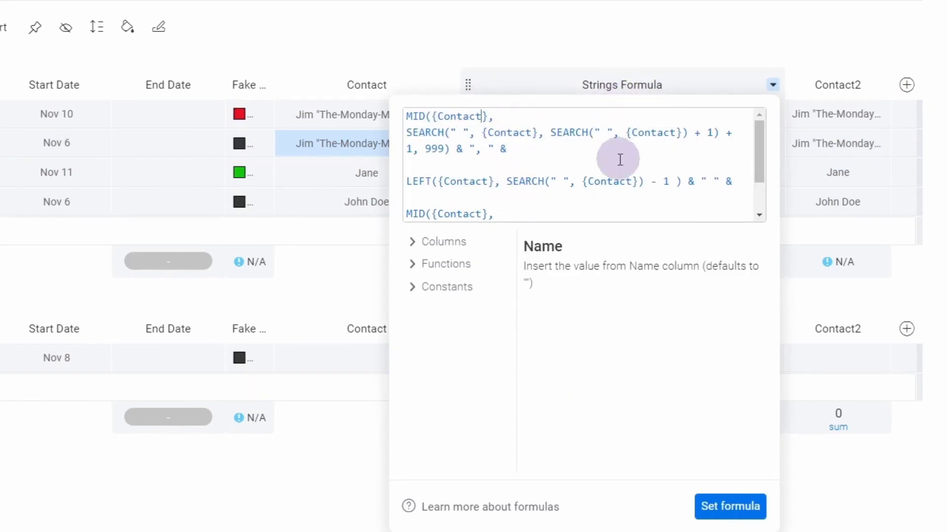
{"action": "type", "text": "2"}
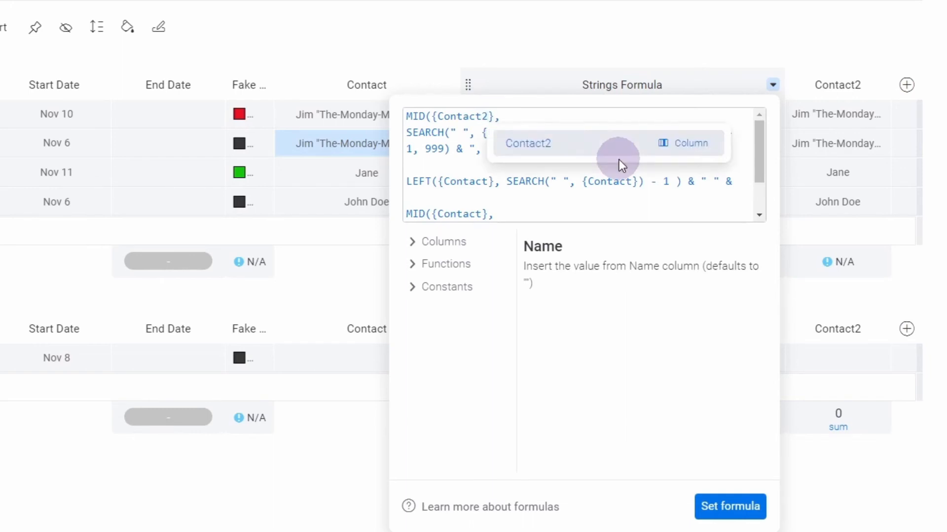
{"action": "key", "text": "Escape"}
Step: Change the first SEARCH's column reference inside the opening MID to {Contact2}, with a single closing brace
{"action": "key", "text": "Down"}
{"action": "key", "text": "Down"}
{"action": "key", "text": "Right"}
{"action": "key", "text": "Right"}
{"action": "key", "text": "Up"}
{"action": "key", "text": "Right"}
{"action": "key", "text": "Right"}
{"action": "key", "text": "Right"}
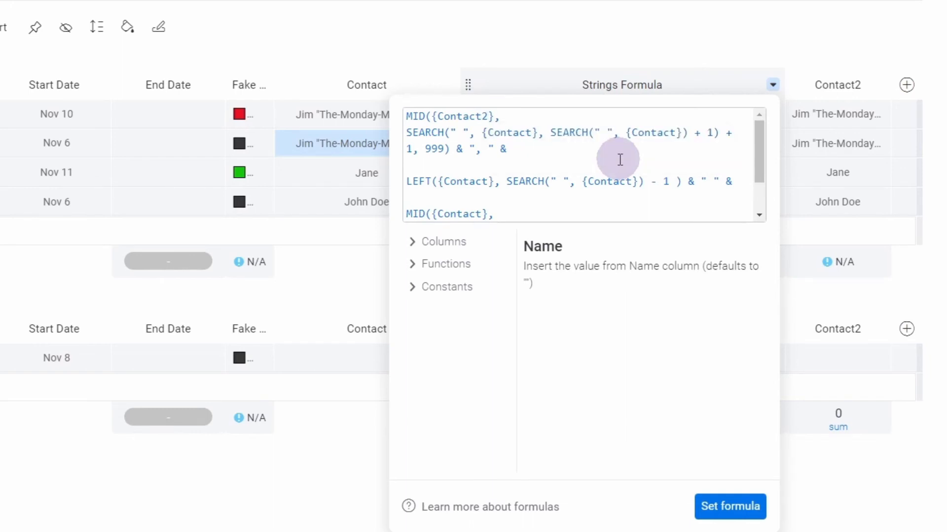
{"action": "type", "text": "2"}
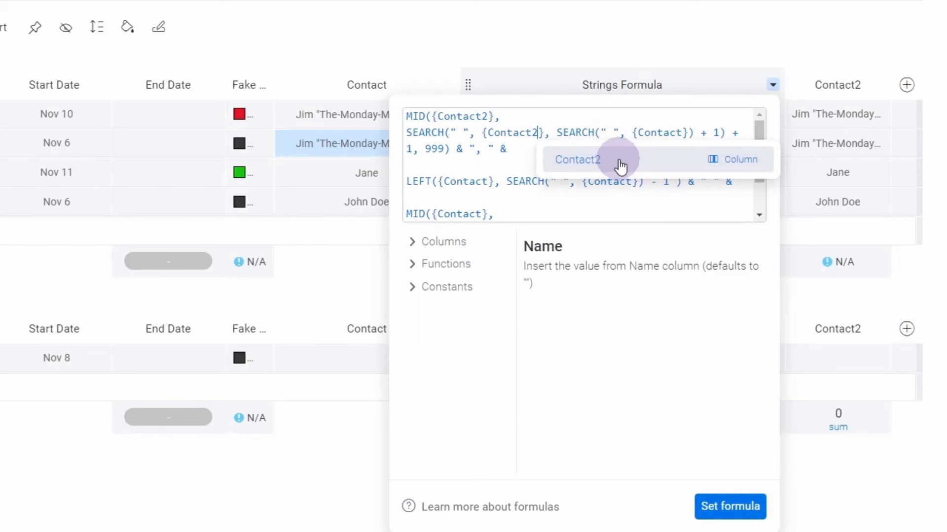
{"action": "left_click", "coordinate": [619, 163]}
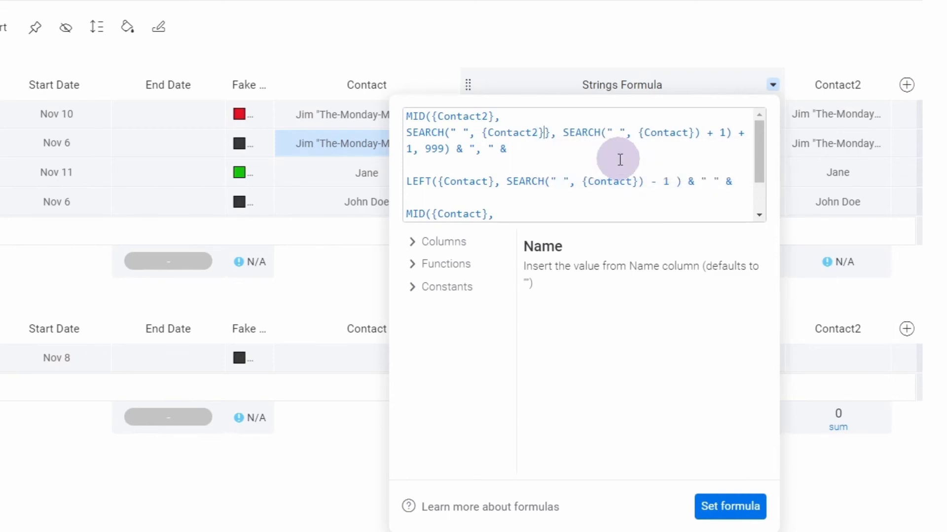
{"action": "key", "text": "BackSpace"}
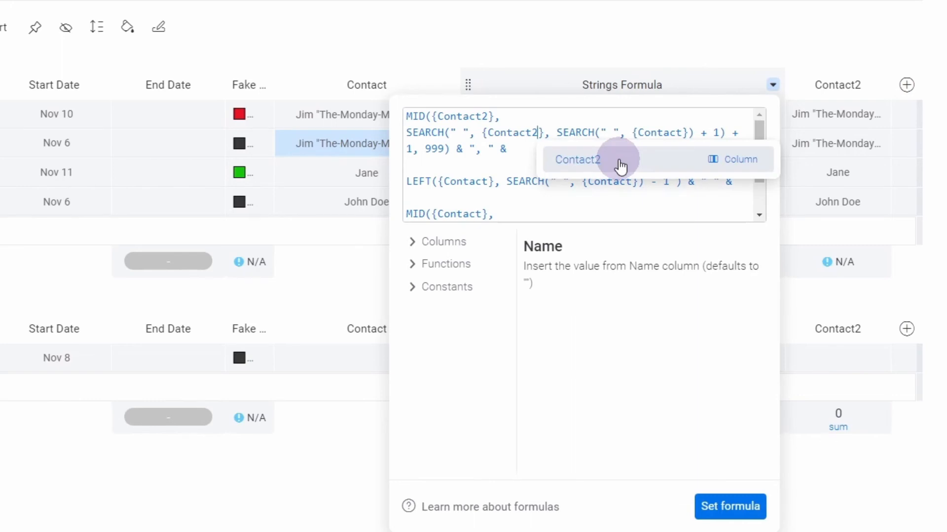
Step: Replace the remaining {Contact} references in the MID, LEFT and SEARCH parts with {Contact2} and save the formula
{"action": "key", "text": "Right"}
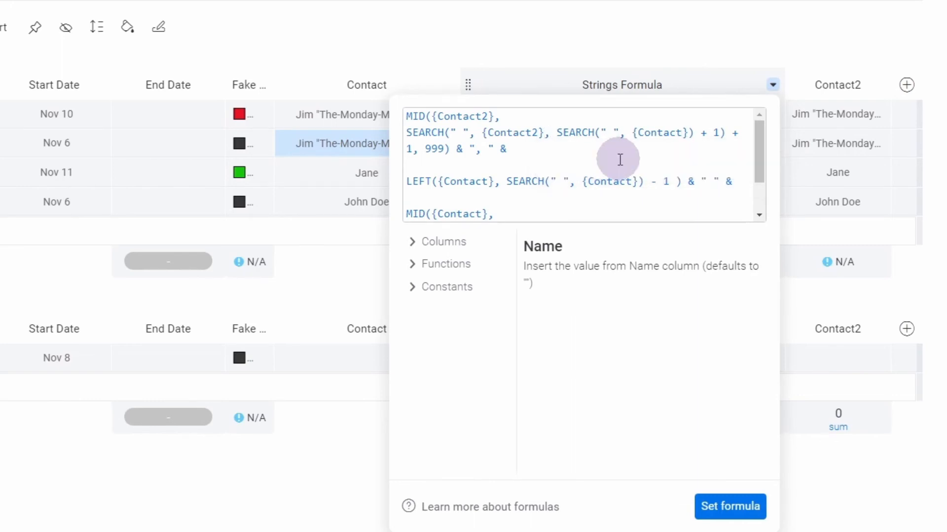
{"action": "type", "text": "2"}
{"action": "type", "text": "2"}
{"action": "key", "text": "End"}
{"action": "key", "text": "Down"}
{"action": "key", "text": "Up"}
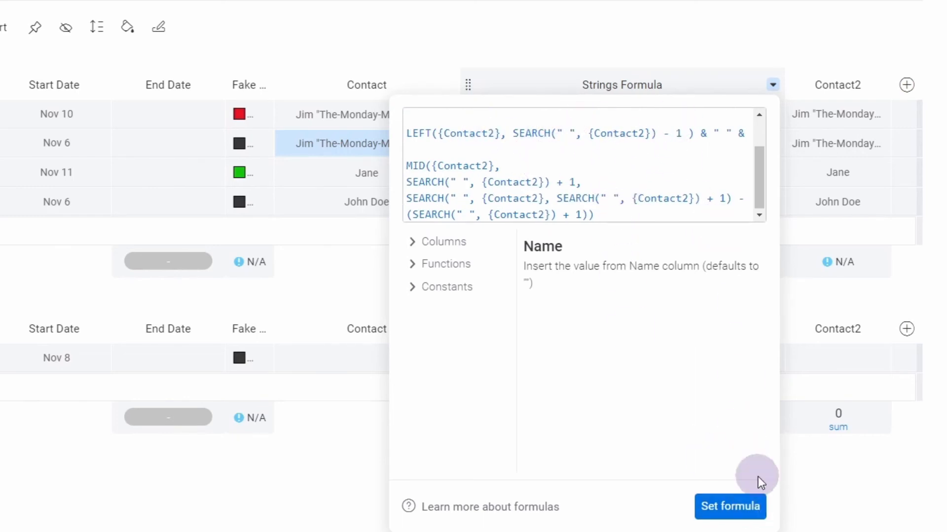
{"action": "left_click", "coordinate": [739, 507]}
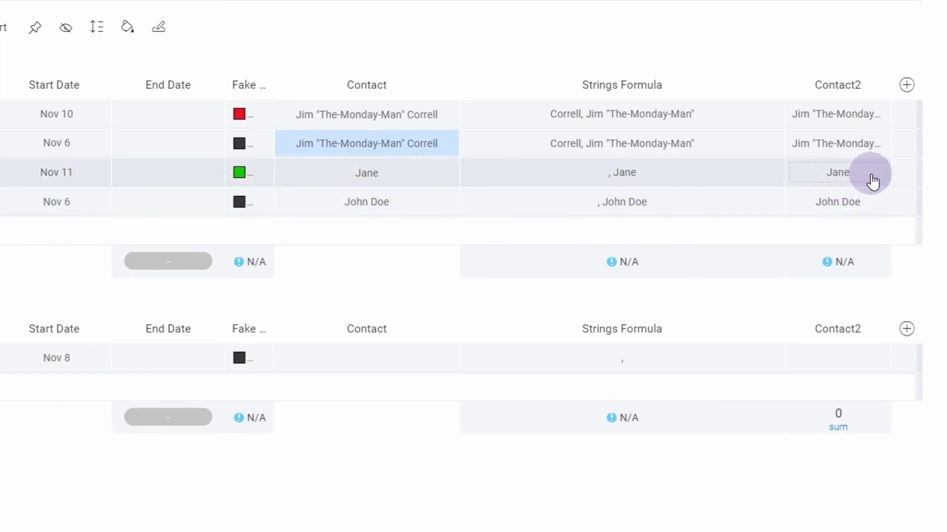
Step: Copy the space-counting expression (LEN( SUBSTITUTE( TRIM({Contact}), " ", "__")) - LEN( TRIM({Contact}))) from the Contact2 column's formula, then save it
{"action": "left_click", "coordinate": [871, 180]}
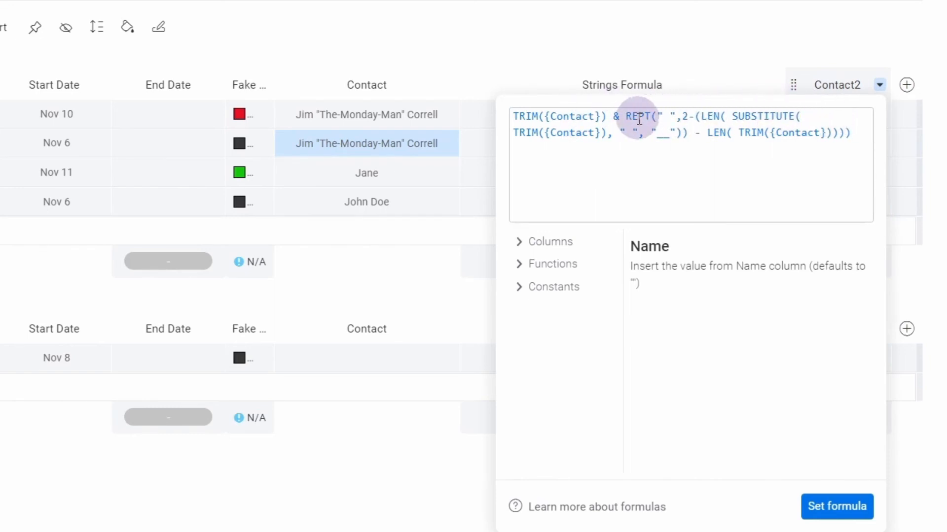
{"action": "left_click", "coordinate": [697, 116]}
{"action": "key", "text": "BackSpace"}
{"action": "left_click_drag", "start_coordinate": [696, 116], "coordinate": [838, 133]}
{"action": "key", "text": "ctrl+c"}
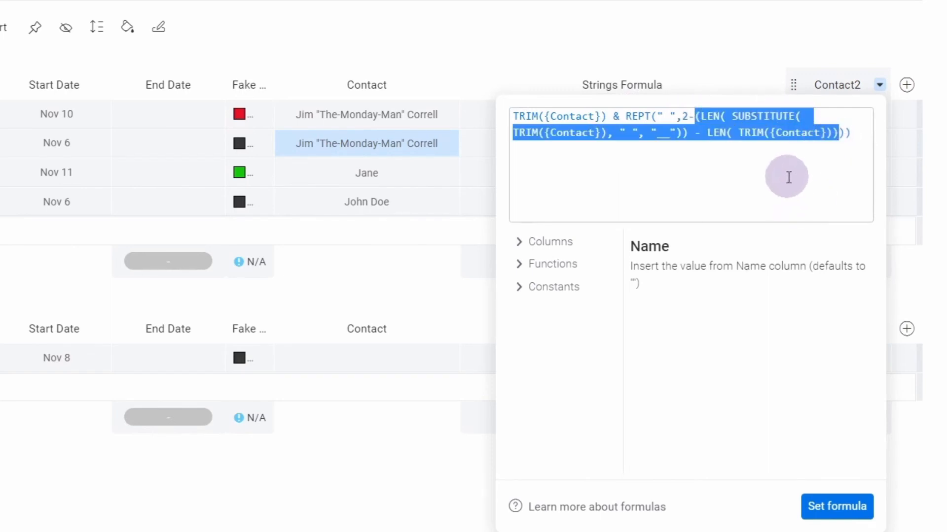
{"action": "left_click", "coordinate": [841, 511]}
Step: Start the Strings Formula column's formula with an IF whose condition is the copied space-counting expression = 2, placed before the opening MID
{"action": "left_click", "coordinate": [683, 148]}
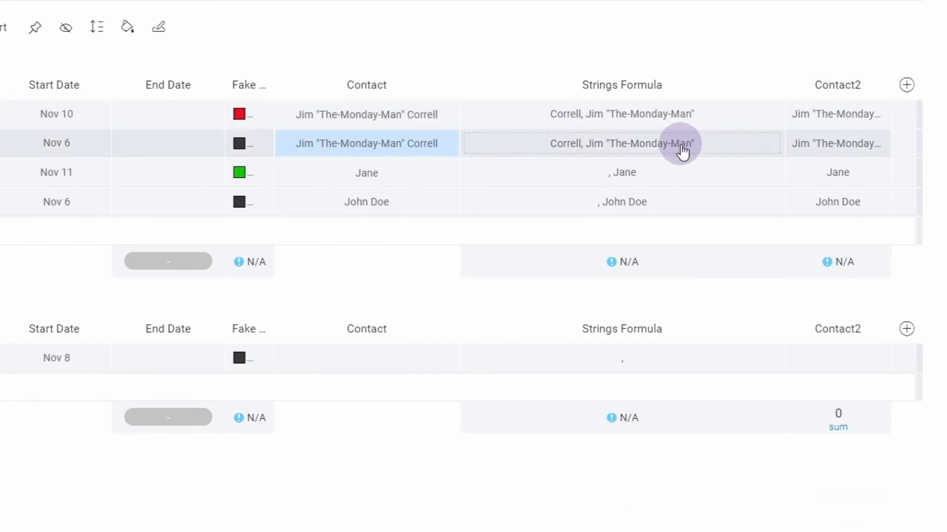
{"action": "left_click", "coordinate": [677, 175]}
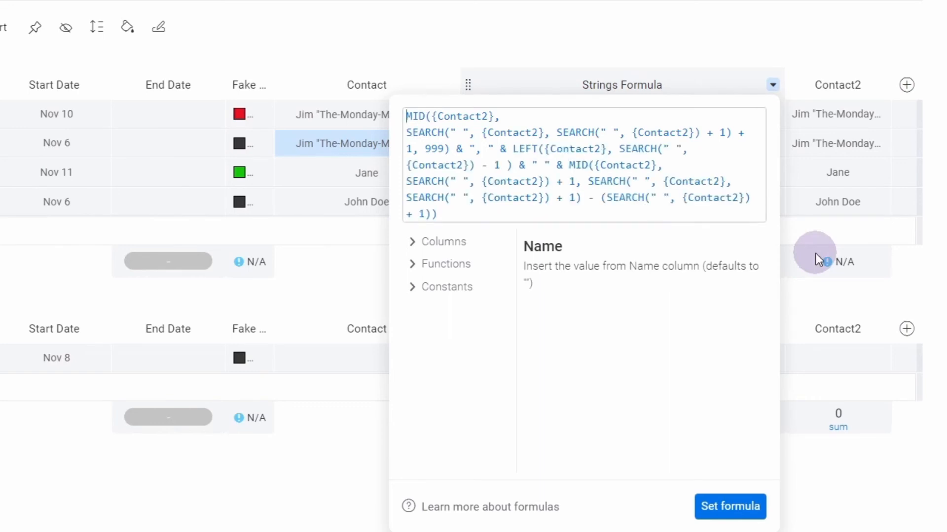
{"action": "type", "text": "IF("}
{"action": "key", "text": "Left"}
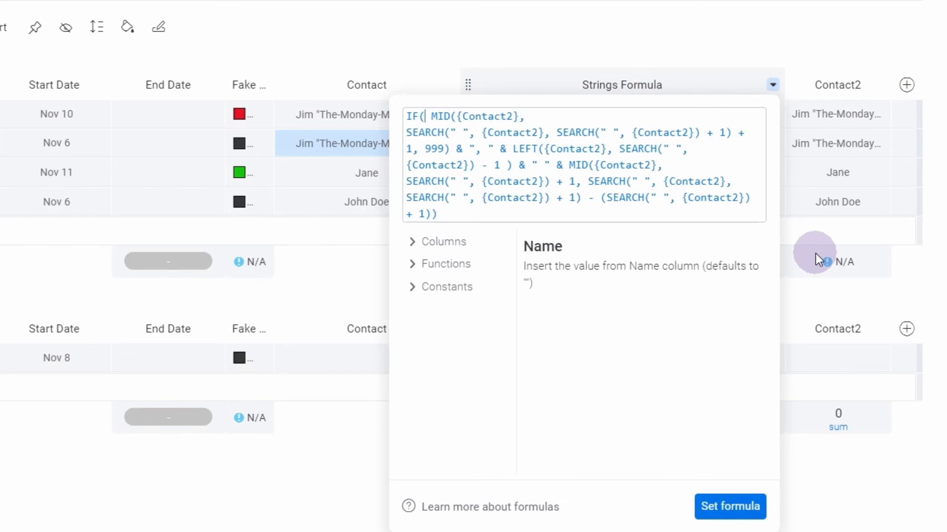
{"action": "key", "text": "ctrl+v"}
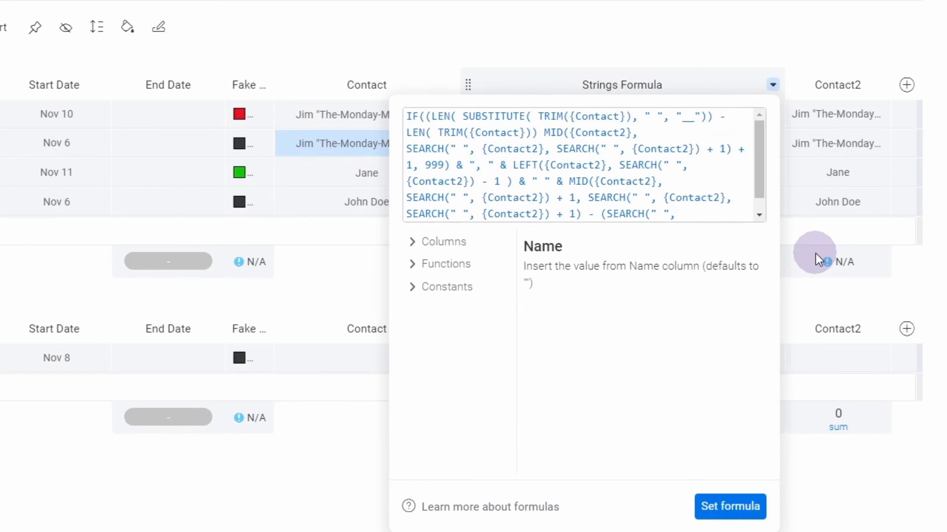
{"action": "type", "text": "= "}
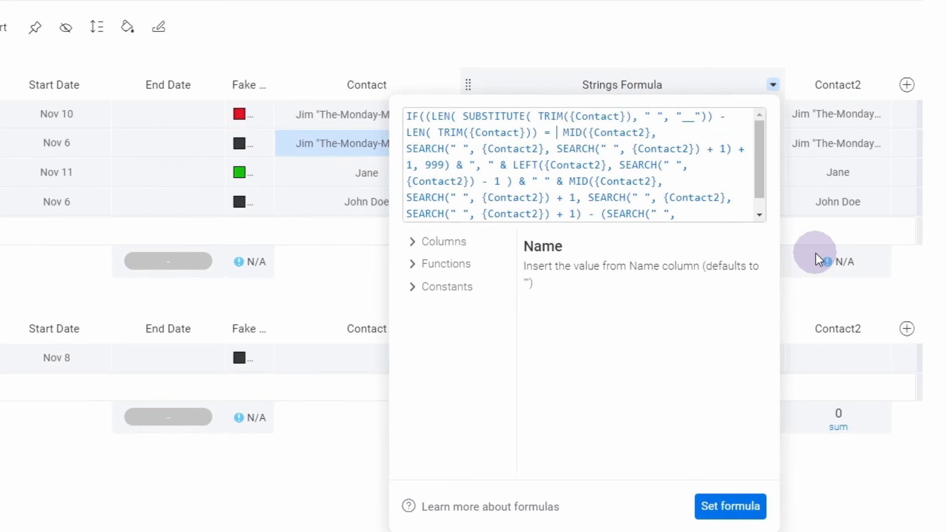
{"action": "type", "text": "2"}
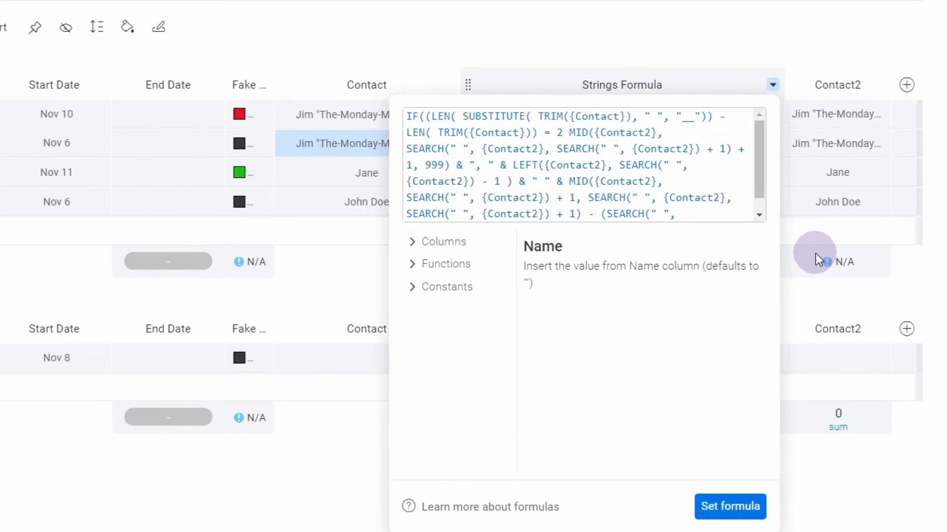
{"action": "type", "text": ","}
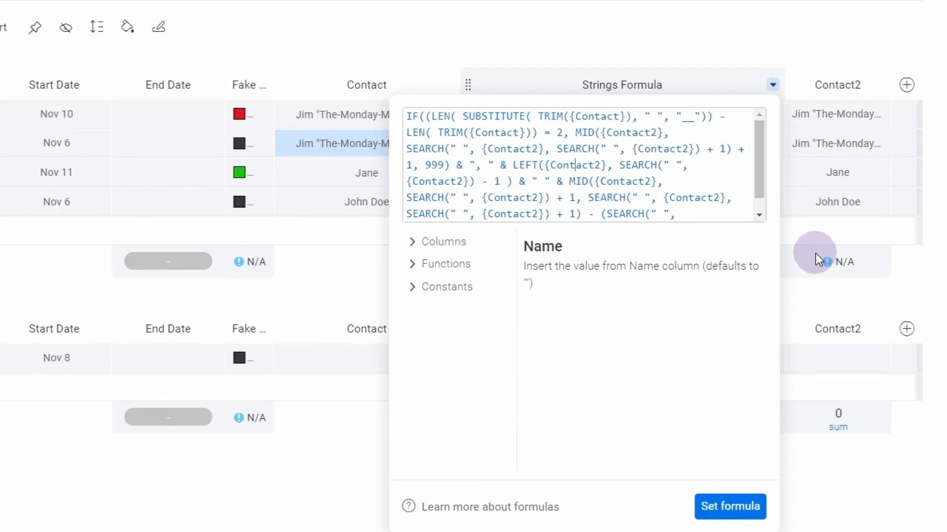
Step: Close the IF at the formula's end with an empty string "" as the false result and save the formula
{"action": "key", "text": "ctrl+End"}
{"action": "type", "text": ",\"\")"}
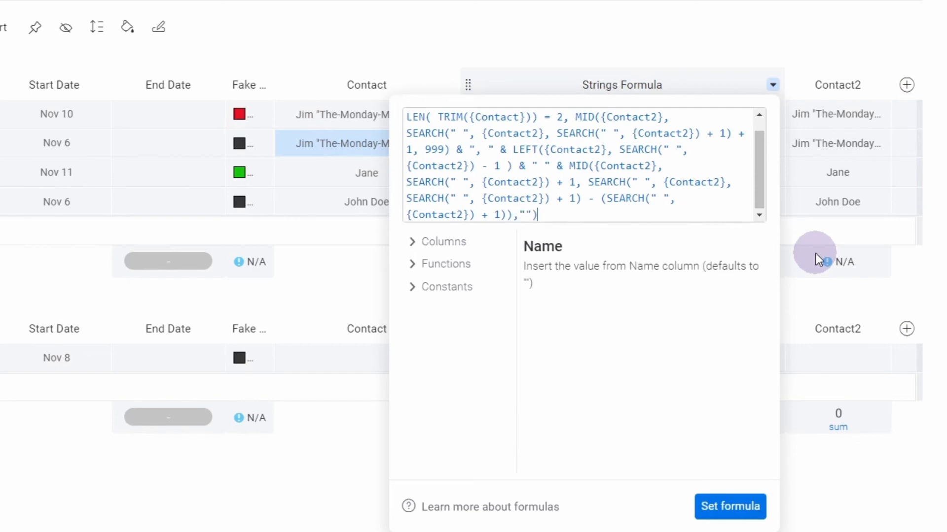
{"action": "left_click", "coordinate": [729, 507]}
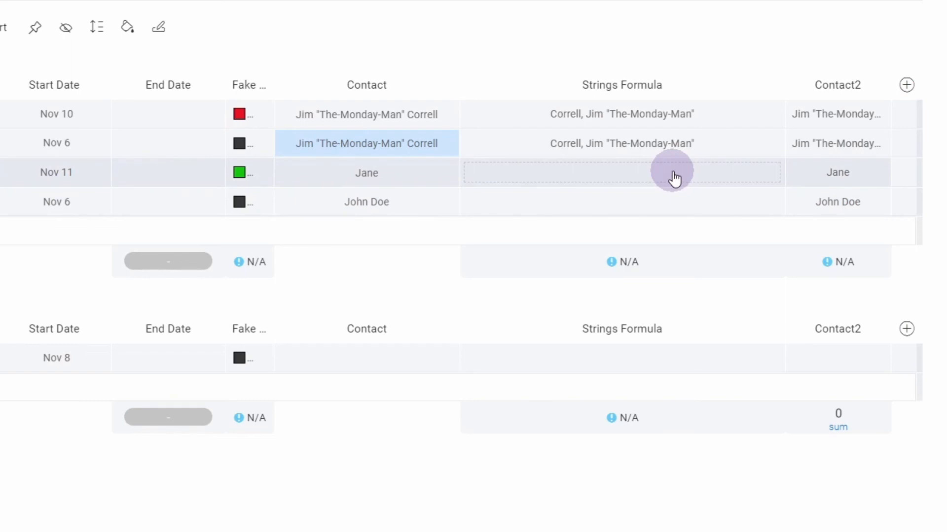
Step: Replace the opening IF of the Strings Formula column's formula with SWITCH
{"action": "left_click", "coordinate": [674, 177]}
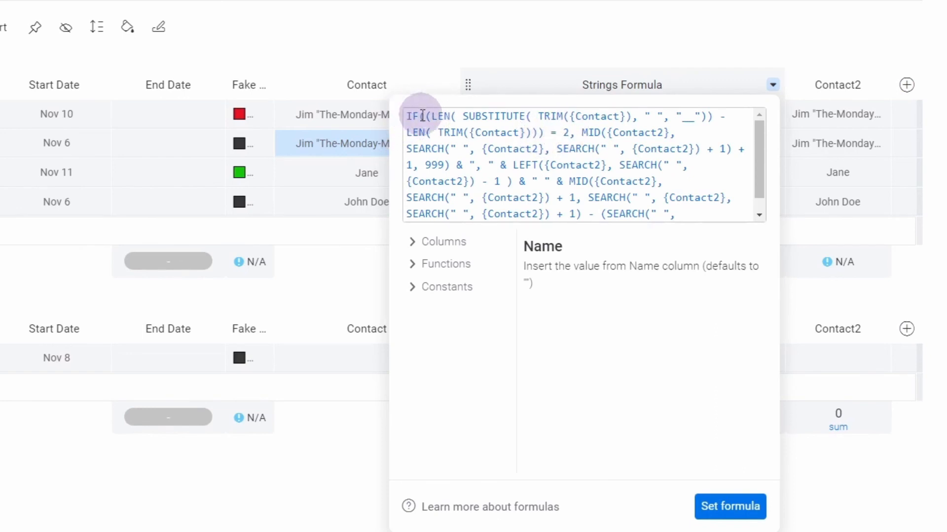
{"action": "left_click_drag", "start_coordinate": [420, 116], "coordinate": [396, 117]}
{"action": "type", "text": "SWITCH"}
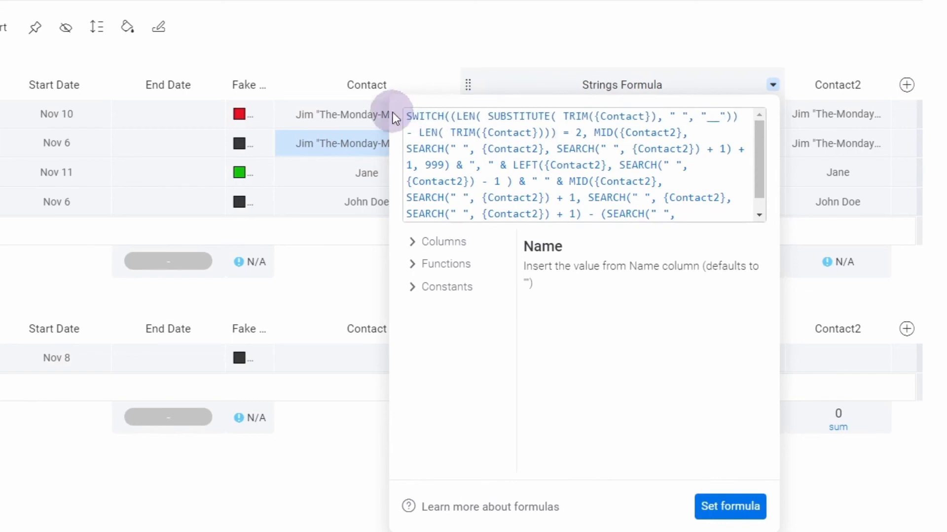
Step: Replace the = 2 comparison after the space-counting expression with a SWITCH case of 2 for the existing MID expression
{"action": "key", "text": "Right"}
{"action": "key", "text": "Right"}
{"action": "key", "text": "Right"}
{"action": "key", "text": "Right"}
{"action": "key", "text": "Right"}
{"action": "key", "text": "Right"}
{"action": "key", "text": "Right"}
{"action": "key", "text": "Right"}
{"action": "key", "text": "Right"}
{"action": "key", "text": "Right"}
{"action": "key", "text": "Right"}
{"action": "key", "text": "Right"}
{"action": "key", "text": "Right"}
{"action": "key", "text": "Right"}
{"action": "key", "text": "Right"}
{"action": "key", "text": "Right"}
{"action": "key", "text": "Right"}
{"action": "key", "text": "Right"}
{"action": "key", "text": "Right"}
{"action": "key", "text": "BackSpace"}
{"action": "key", "text": "BackSpace"}
{"action": "key", "text": "BackSpace"}
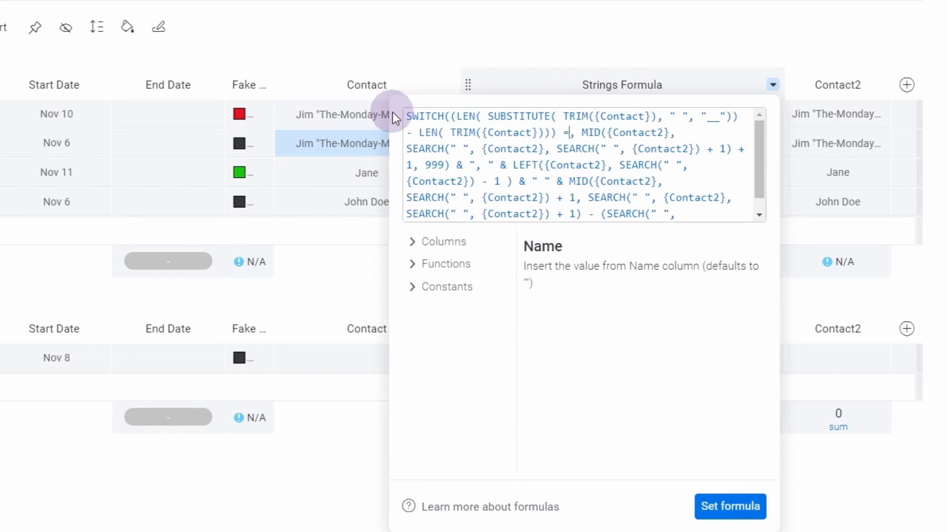
{"action": "key", "text": "BackSpace"}
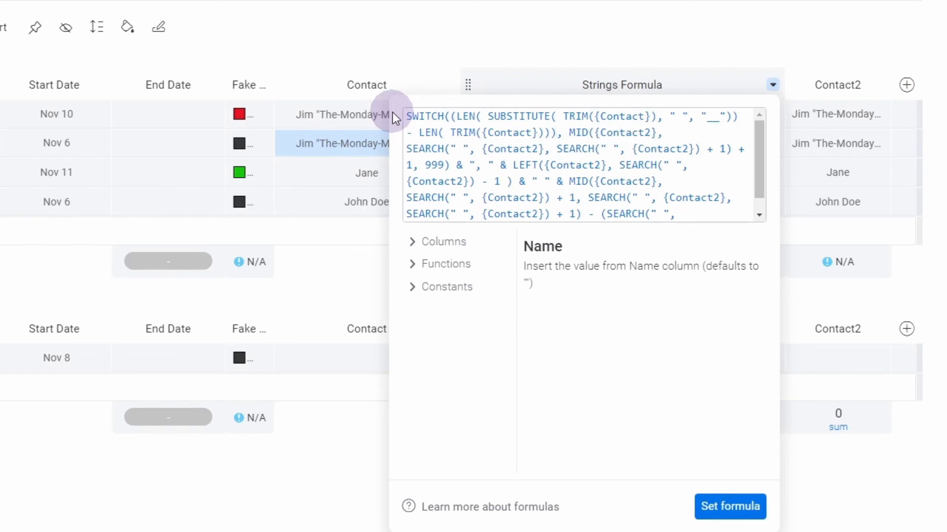
{"action": "type", "text": "2,"}
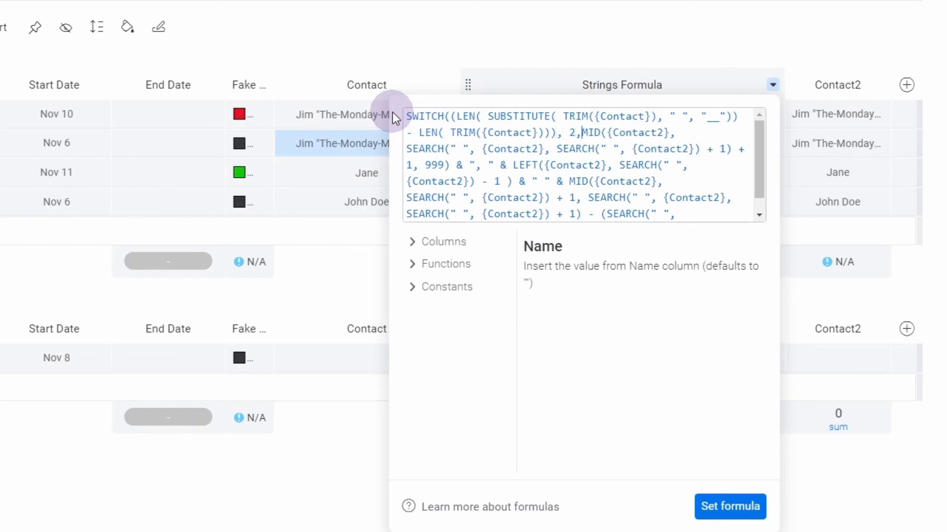
Step: Insert a case 0 returning TRIM({Contact}) ahead of case 2 in the SWITCH
{"action": "key", "text": "Left"}
{"action": "key", "text": "Left"}
{"action": "key", "text": "Left"}
{"action": "key", "text": "Left"}
{"action": "key", "text": "Left"}
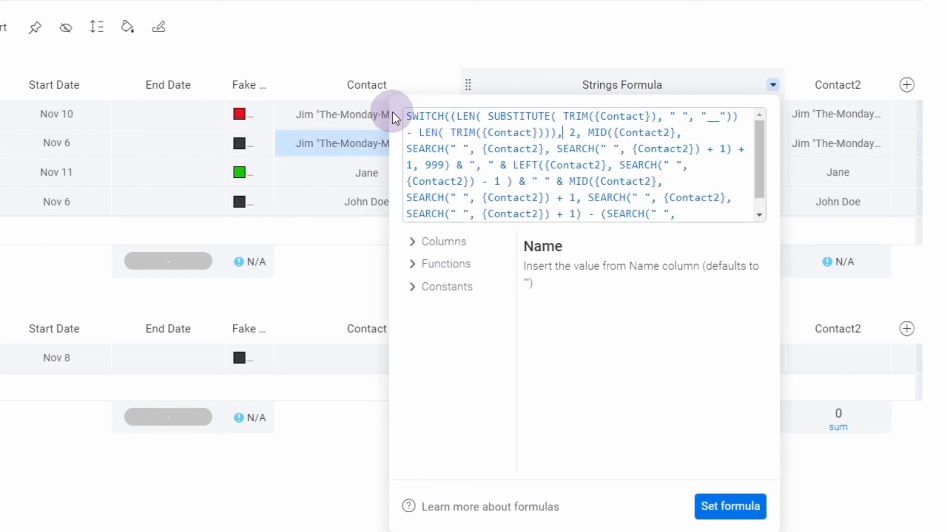
{"action": "type", "text": "0"}
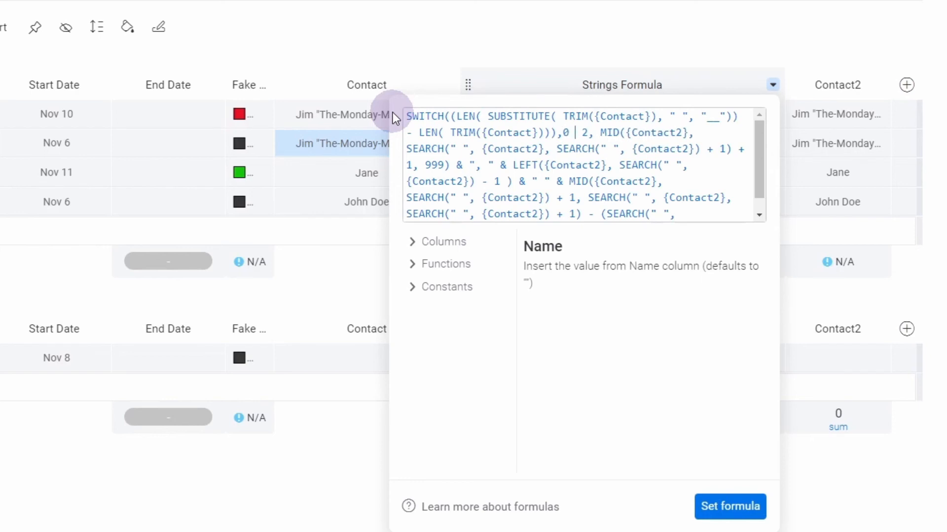
{"action": "type", "text": ", "}
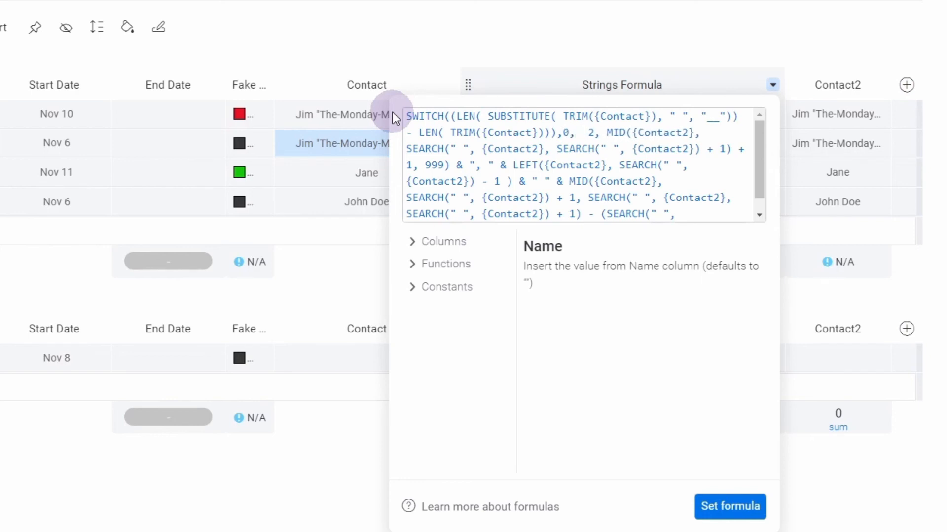
{"action": "type", "text": "TR"}
{"action": "key", "text": "BackSpace"}
{"action": "key", "text": "BackSpace"}
{"action": "type", "text": "TRIM(CONTACT"}
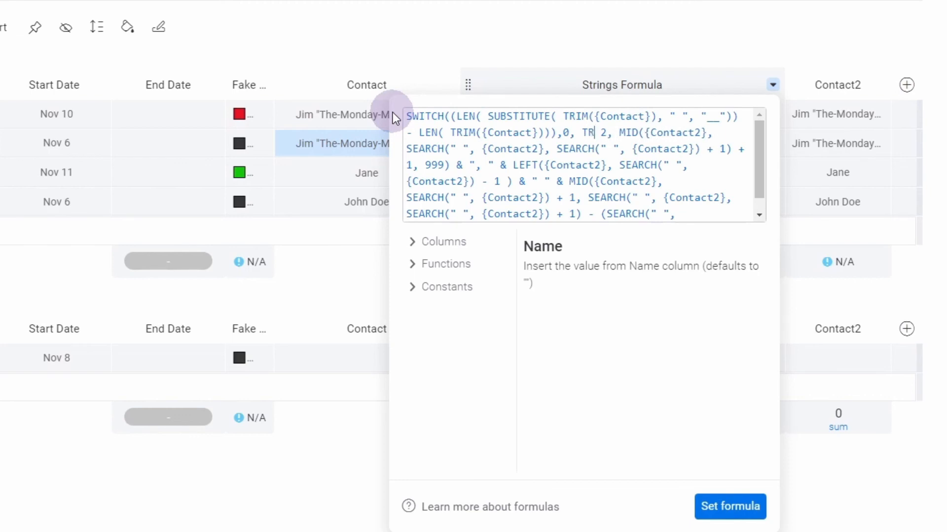
{"action": "key", "text": "BackSpace"}
{"action": "key", "text": "BackSpace"}
{"action": "key", "text": "BackSpace"}
{"action": "key", "text": "BackSpace"}
{"action": "key", "text": "BackSpace"}
{"action": "key", "text": "BackSpace"}
{"action": "key", "text": "BackSpace"}
{"action": "type", "text": "{CO"}
{"action": "key", "text": "Up"}
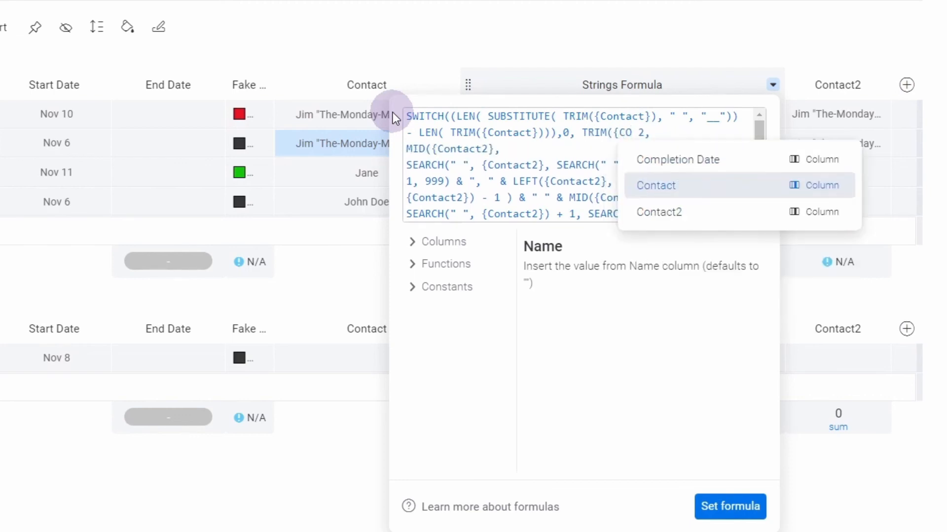
{"action": "key", "text": "Return"}
{"action": "type", "text": ")"}
Step: Tidy the spacing around the SWITCH's case 0 so it reads ", 0, TRIM({Contact})"
{"action": "key", "text": "Left"}
{"action": "key", "text": "Left"}
{"action": "key", "text": "Left"}
{"action": "key", "text": "Left"}
{"action": "key", "text": "Left"}
{"action": "key", "text": "Left"}
{"action": "key", "text": "Left"}
{"action": "key", "text": "Left"}
{"action": "key", "text": "Left"}
{"action": "key", "text": "Left"}
{"action": "key", "text": "Left"}
{"action": "key", "text": "Left"}
{"action": "key", "text": "Left"}
{"action": "key", "text": "Left"}
{"action": "key", "text": "Left"}
{"action": "key", "text": "Left"}
{"action": "key", "text": "Left"}
{"action": "key", "text": "Left"}
{"action": "key", "text": "Right"}
{"action": "key", "text": "Right"}
{"action": "key", "text": "Right"}
{"action": "key", "text": "Right"}
{"action": "key", "text": "Right"}
{"action": "key", "text": "Right"}
{"action": "key", "text": "Right"}
{"action": "key", "text": "Right"}
{"action": "key", "text": "Right"}
{"action": "key", "text": "Right"}
{"action": "key", "text": "Right"}
{"action": "key", "text": "Right"}
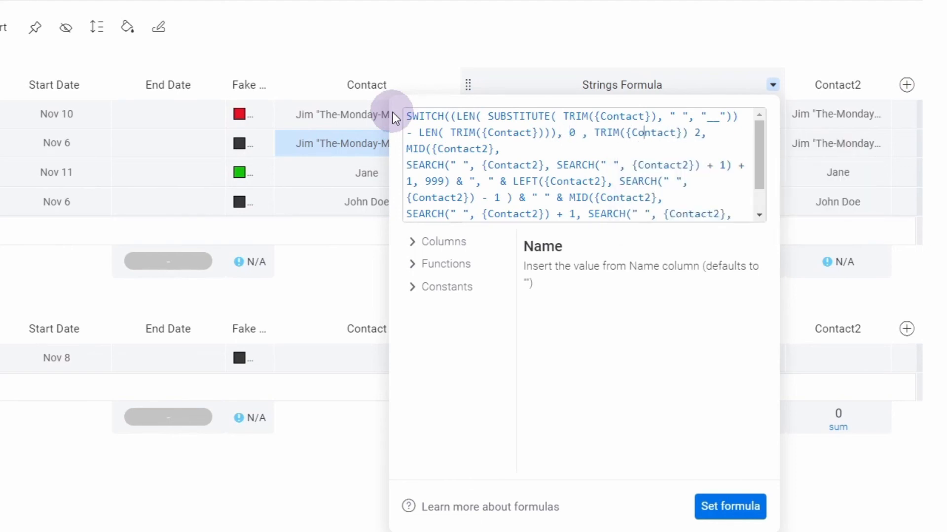
{"action": "key", "text": "Left"}
{"action": "key", "text": "Left"}
{"action": "key", "text": "Left"}
{"action": "key", "text": "Left"}
{"action": "key", "text": "Left"}
{"action": "key", "text": "Left"}
{"action": "key", "text": "Left"}
{"action": "key", "text": "Left"}
{"action": "key", "text": "Left"}
{"action": "key", "text": "Left"}
{"action": "key", "text": "BackSpace"}
{"action": "key", "text": "Left"}
{"action": "key", "text": "Right"}
{"action": "key", "text": "Right"}
{"action": "key", "text": "Right"}
{"action": "key", "text": "Right"}
{"action": "key", "text": "Right"}
{"action": "key", "text": "Right"}
{"action": "key", "text": "Right"}
{"action": "key", "text": "Right"}
{"action": "key", "text": "Right"}
{"action": "key", "text": "Right"}
{"action": "key", "text": "Right"}
{"action": "key", "text": "Right"}
{"action": "key", "text": "Right"}
{"action": "key", "text": "Right"}
{"action": "key", "text": "Right"}
{"action": "key", "text": "Right"}
{"action": "key", "text": "Right"}
{"action": "key", "text": "Right"}
{"action": "key", "text": "Right"}
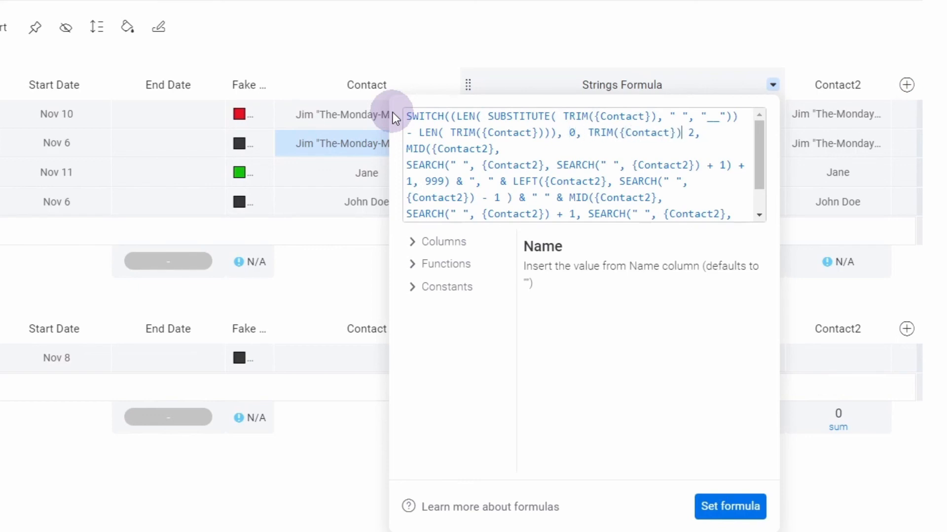
Step: Put each case on its own line and add case 1: MID({Contact2}, SEARCH(" ", {Contact2})+1, 999) & ", " & LEFT({Contact2},SEARCH(" ",{Contact2})-1)
{"action": "type", "text": ", TRIM({Contact}),"}
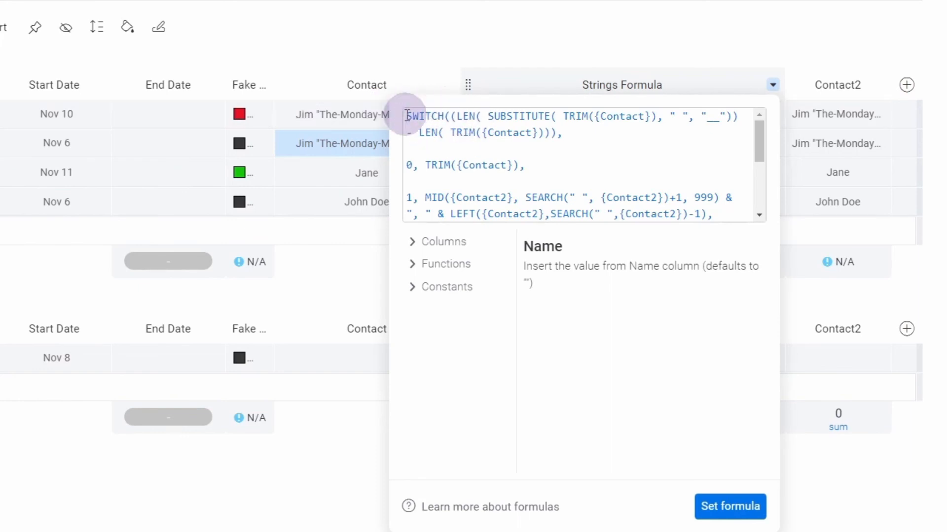
{"action": "left_click", "coordinate": [558, 133]}
{"action": "type", "text": ","}
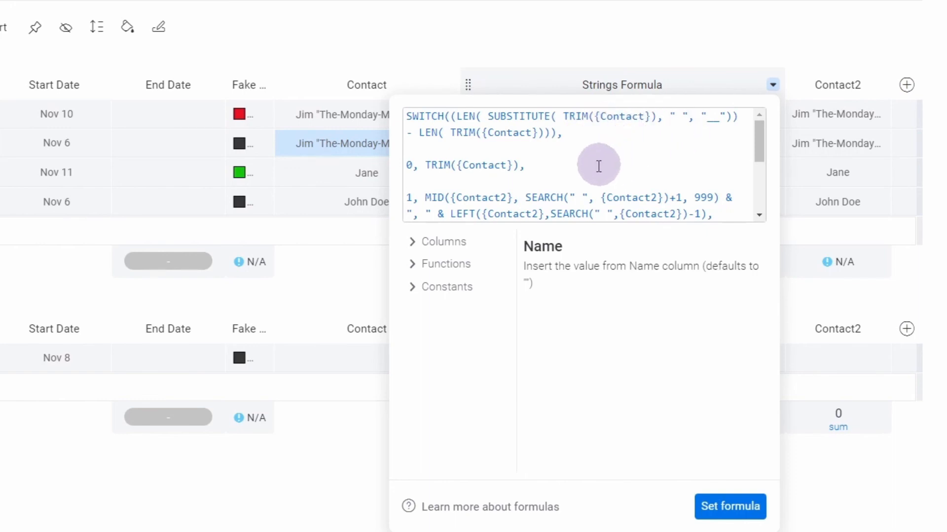
Step: Review the SWITCH's cases 0, 1 and 2 through to the formula's end, then save the formula
{"action": "left_click_drag", "start_coordinate": [760, 141], "coordinate": [759, 150]}
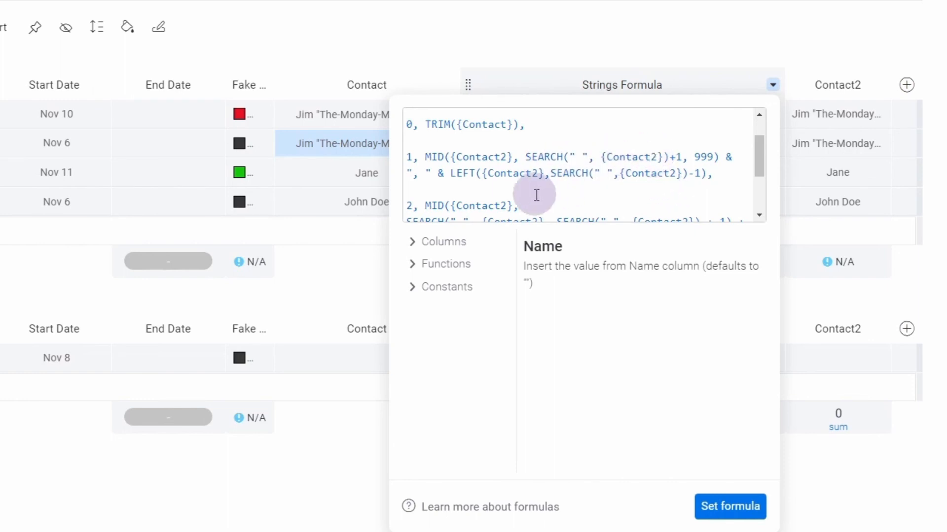
{"action": "left_click_drag", "start_coordinate": [759, 158], "coordinate": [760, 190]}
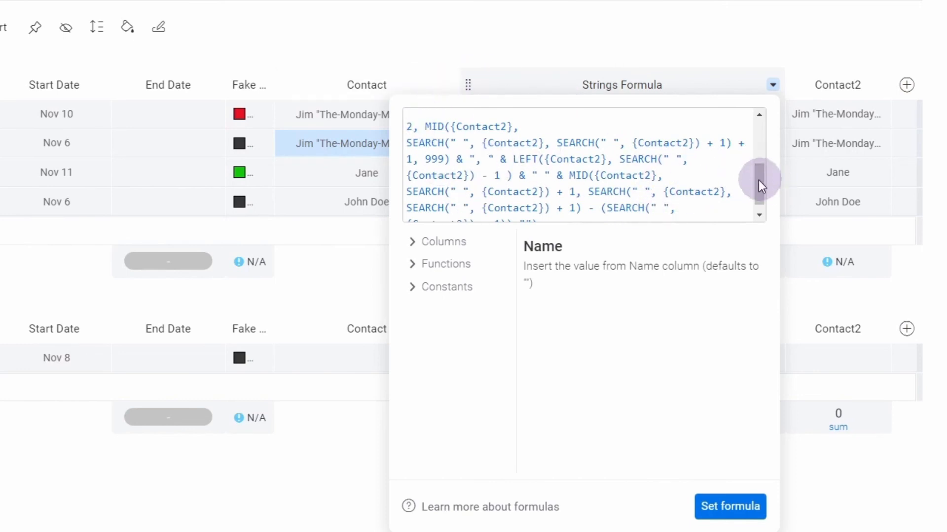
{"action": "left_click_drag", "start_coordinate": [758, 179], "coordinate": [765, 111]}
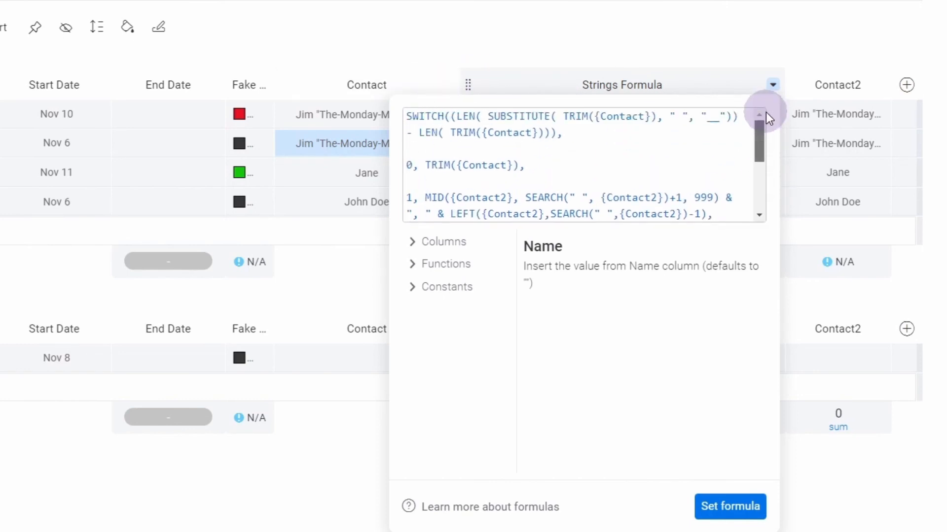
{"action": "left_click", "coordinate": [744, 516]}
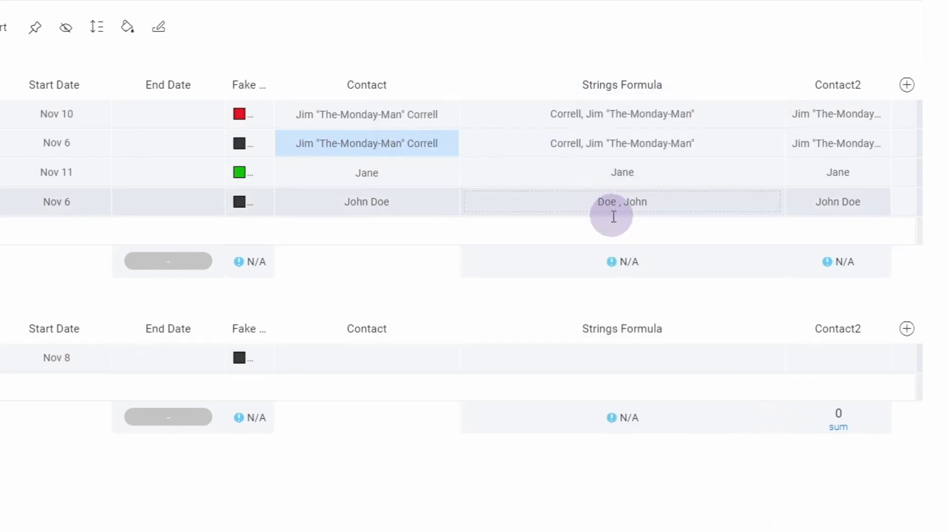
Step: Wrap the entire SWITCH in the Strings Formula in SUBSTITUTE, replacing " " with "_", and save the formula
{"action": "left_click", "coordinate": [697, 206]}
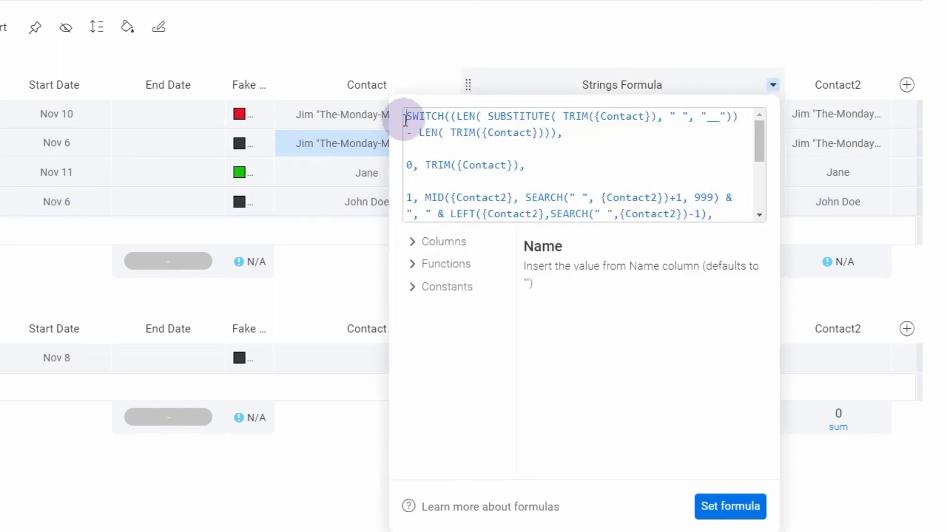
{"action": "left_click", "coordinate": [539, 202]}
{"action": "type", "text": "SUBSTITUTE("}
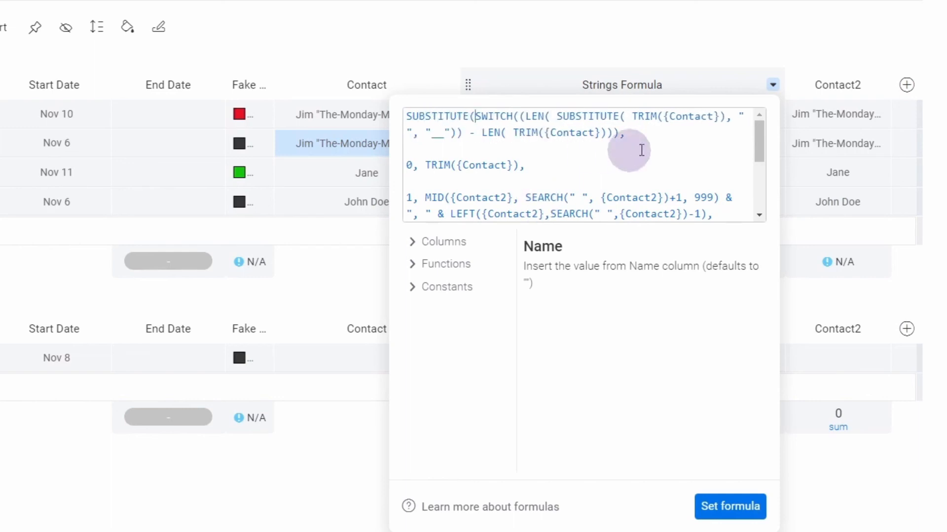
{"action": "left_click_drag", "start_coordinate": [759, 138], "coordinate": [729, 186]}
{"action": "left_click", "coordinate": [598, 220]}
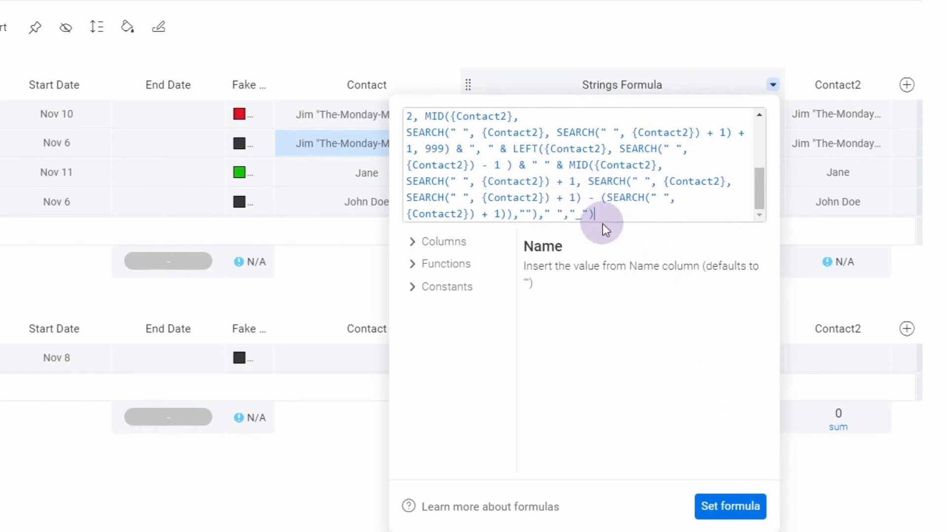
{"action": "left_click", "coordinate": [749, 510]}
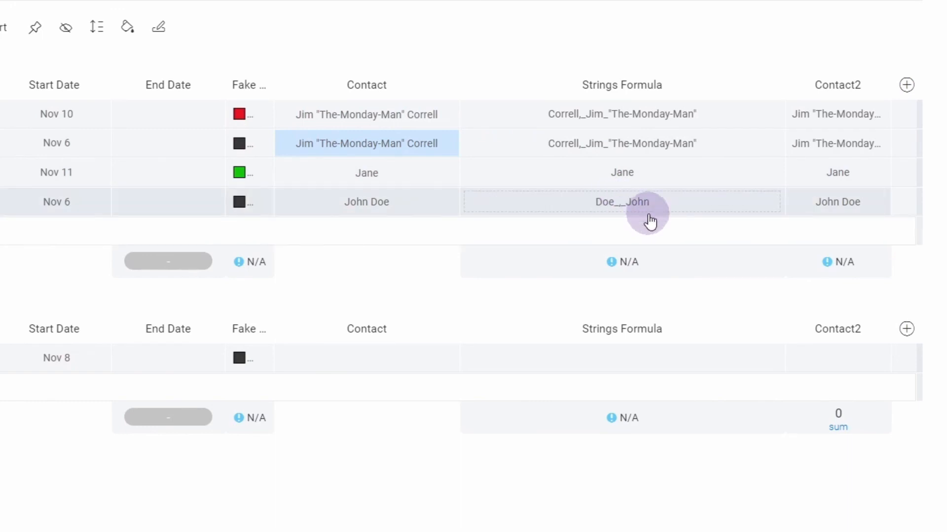
Step: Wrap the MID({Contact2}, SEARCH(" ", {Contact2})+1, 999) part of case 1 in the Strings Formula in TRIM and save the formula
{"action": "left_click", "coordinate": [690, 204]}
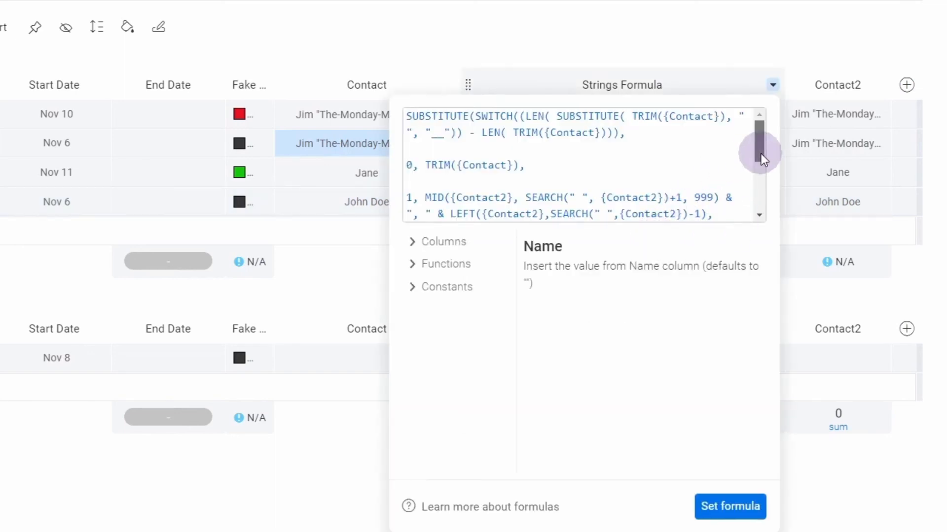
{"action": "left_click_drag", "start_coordinate": [761, 153], "coordinate": [761, 177]}
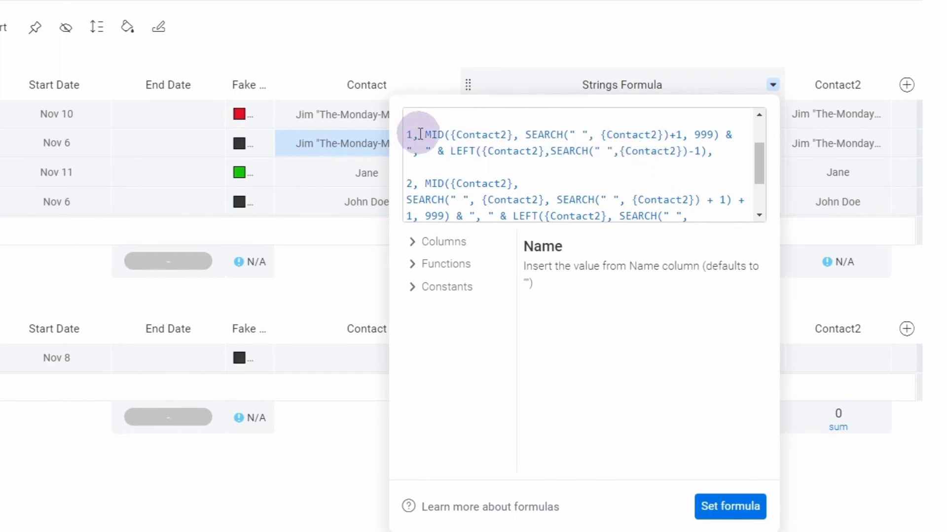
{"action": "type", "text": "t"}
{"action": "key", "text": "BackSpace"}
{"action": "type", "text": "TRIM("}
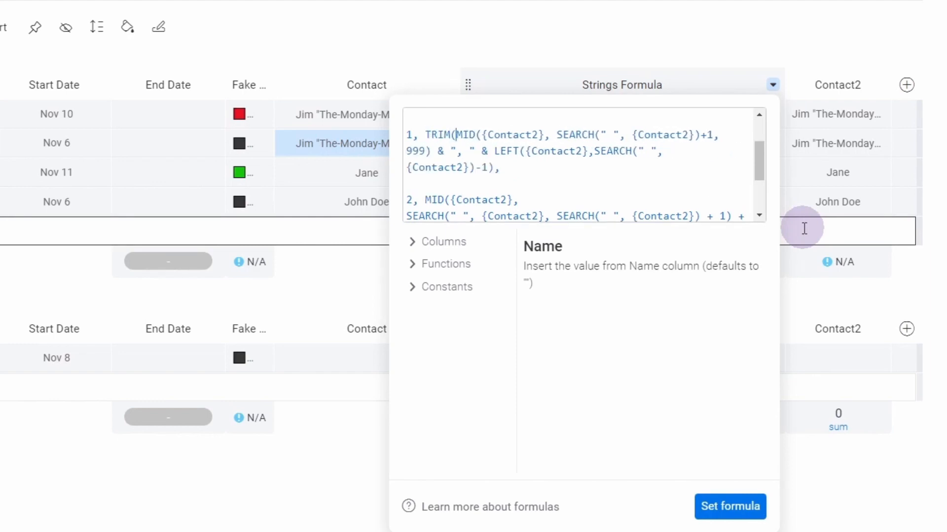
{"action": "key", "text": "Right"}
{"action": "key", "text": "Right"}
{"action": "key", "text": "Right"}
{"action": "key", "text": "Right"}
{"action": "key", "text": "Right"}
{"action": "key", "text": "Right"}
{"action": "key", "text": "Right"}
{"action": "key", "text": "Right"}
{"action": "key", "text": "Right"}
{"action": "key", "text": "Right"}
{"action": "key", "text": "Right"}
{"action": "key", "text": "Right"}
{"action": "key", "text": "Right"}
{"action": "key", "text": "Right"}
{"action": "key", "text": "Right"}
{"action": "key", "text": "Right"}
{"action": "key", "text": "Right"}
{"action": "key", "text": "Right"}
{"action": "key", "text": "Right"}
{"action": "key", "text": "Right"}
{"action": "key", "text": "Left"}
{"action": "key", "text": "Left"}
{"action": "key", "text": "Right"}
{"action": "key", "text": "Right"}
{"action": "key", "text": "Right"}
{"action": "type", "text": ")"}
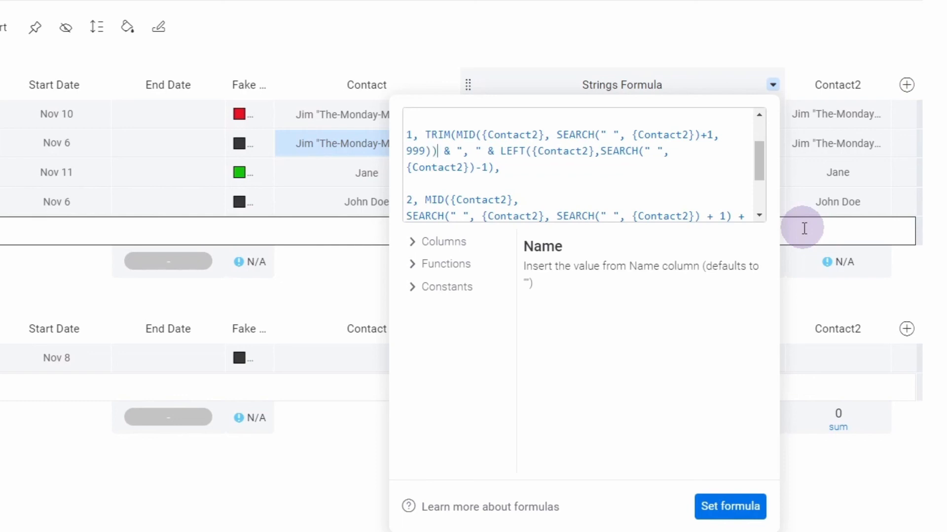
{"action": "left_click", "coordinate": [743, 498]}
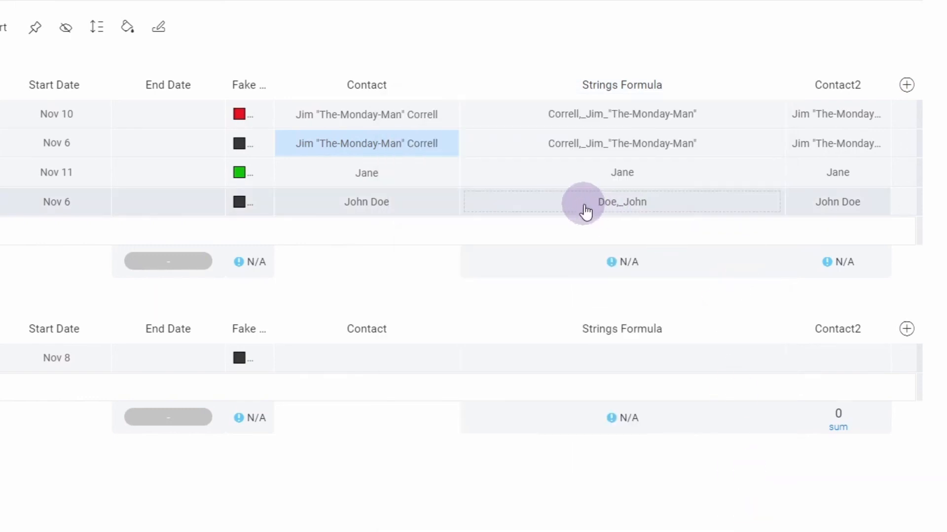
Step: Remove the outer SUBSTITUTE( and its closing ," ","_") arguments from around the Strings Formula's SWITCH, and save the formula
{"action": "left_click", "coordinate": [677, 203]}
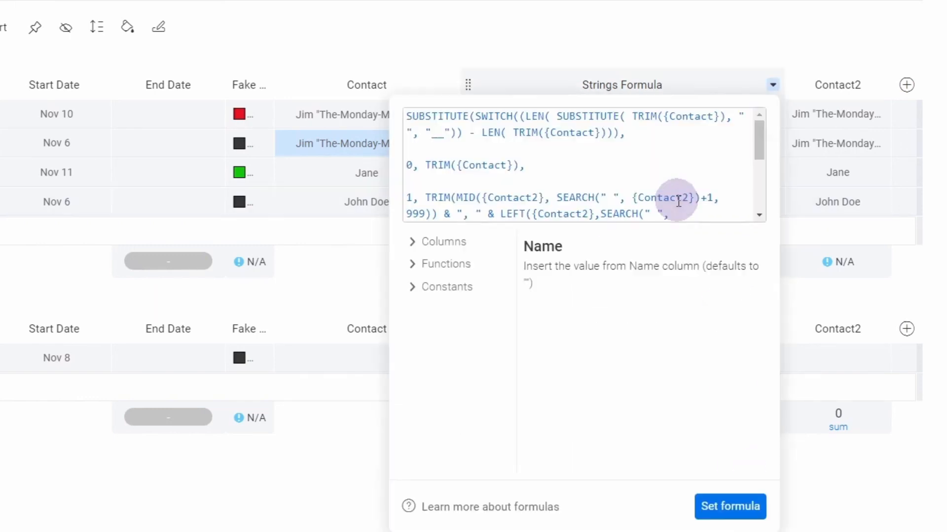
{"action": "left_click", "coordinate": [474, 116]}
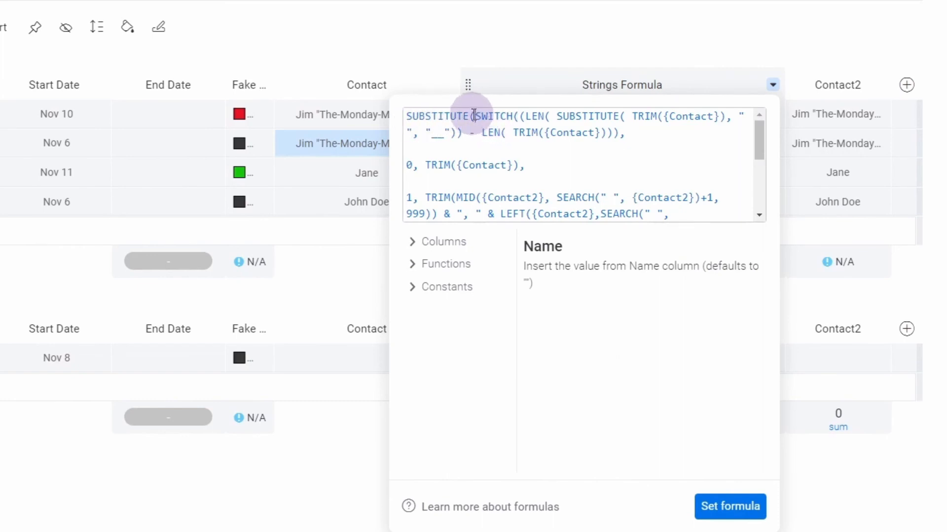
{"action": "left_click_drag", "start_coordinate": [474, 117], "coordinate": [403, 116]}
{"action": "key", "text": "BackSpace"}
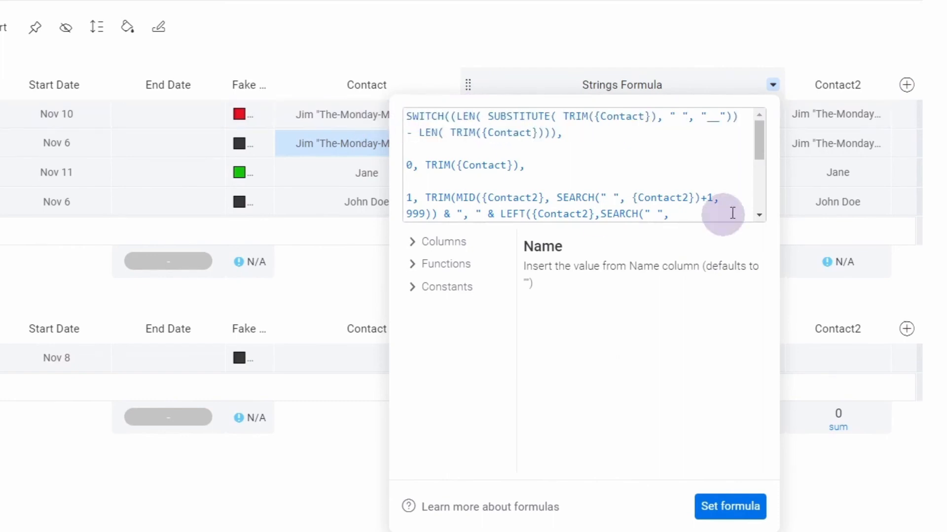
{"action": "left_click_drag", "start_coordinate": [760, 141], "coordinate": [763, 186]}
{"action": "left_click_drag", "start_coordinate": [538, 214], "coordinate": [654, 218]}
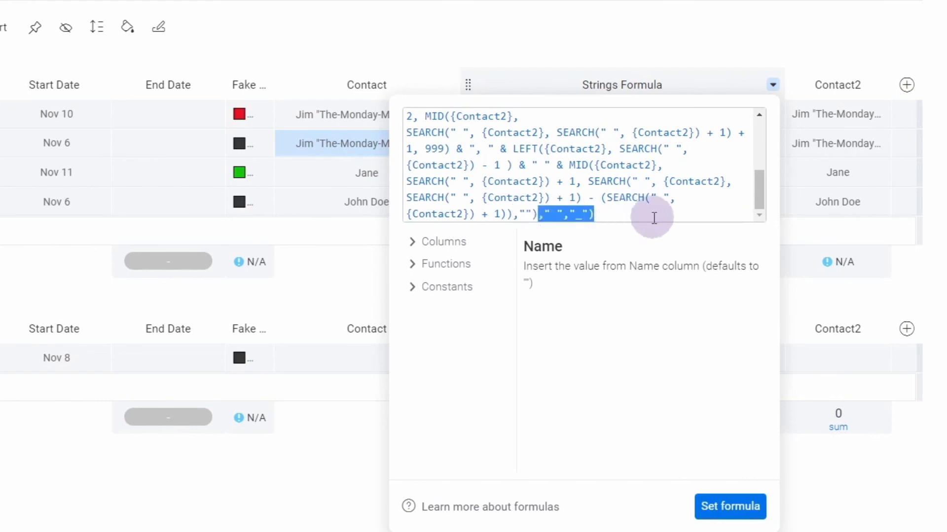
{"action": "key", "text": "BackSpace"}
{"action": "left_click", "coordinate": [744, 507]}
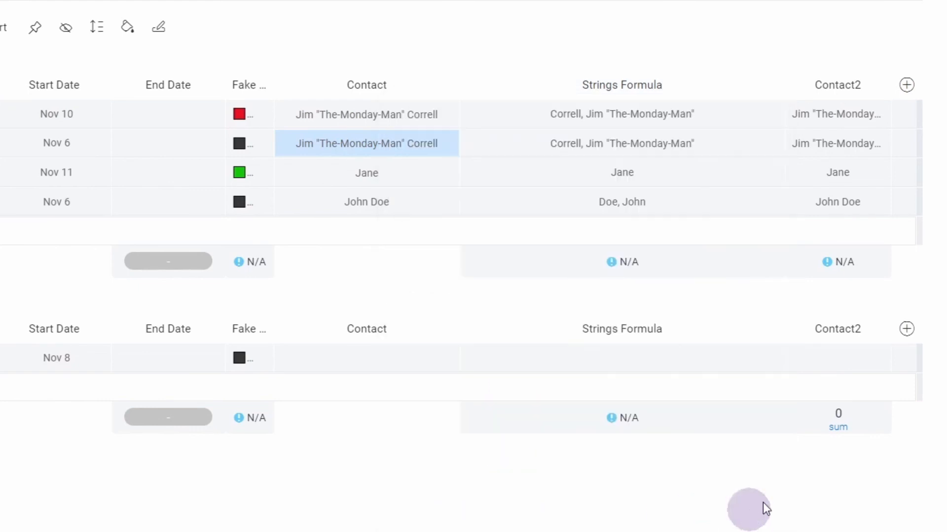
{"action": "mouse_move", "coordinate": [838, 104]}
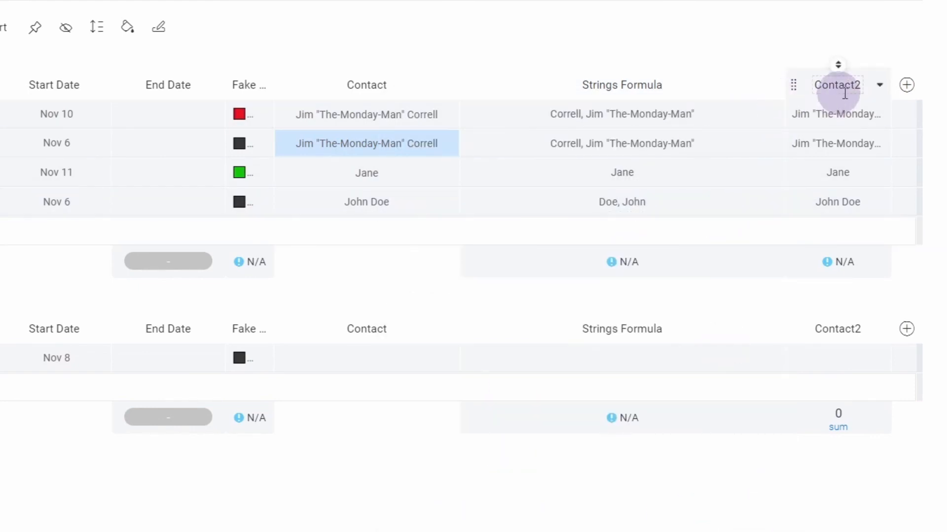
{"action": "left_click", "coordinate": [880, 87]}
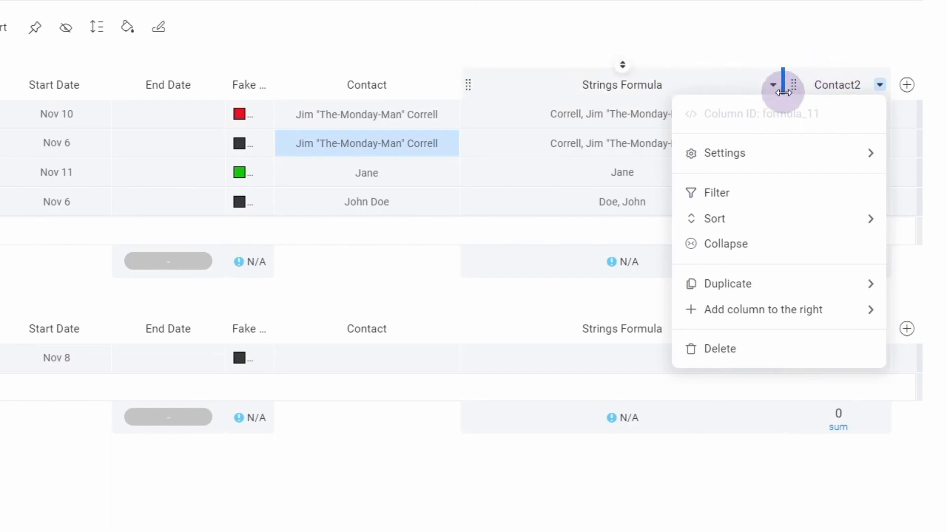
{"action": "left_click", "coordinate": [746, 32]}
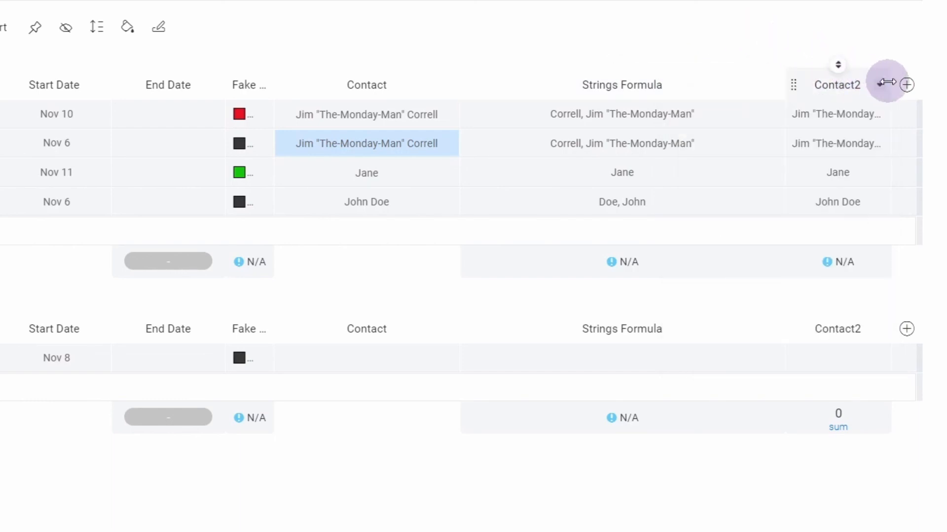
Step: Narrow the Contact2 column to a truncated width and reduce the width of the Strings Formula column
{"action": "left_click_drag", "start_coordinate": [888, 84], "coordinate": [812, 89]}
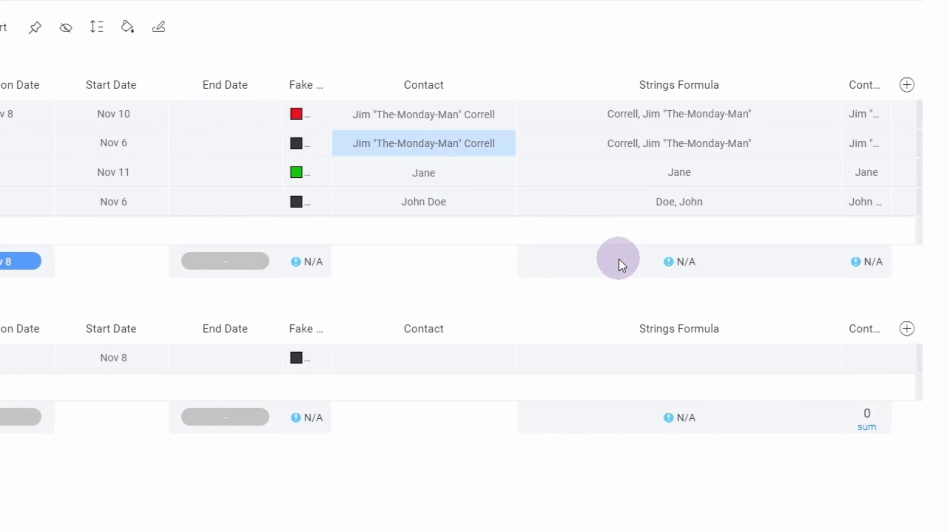
{"action": "left_click_drag", "start_coordinate": [840, 73], "coordinate": [754, 100]}
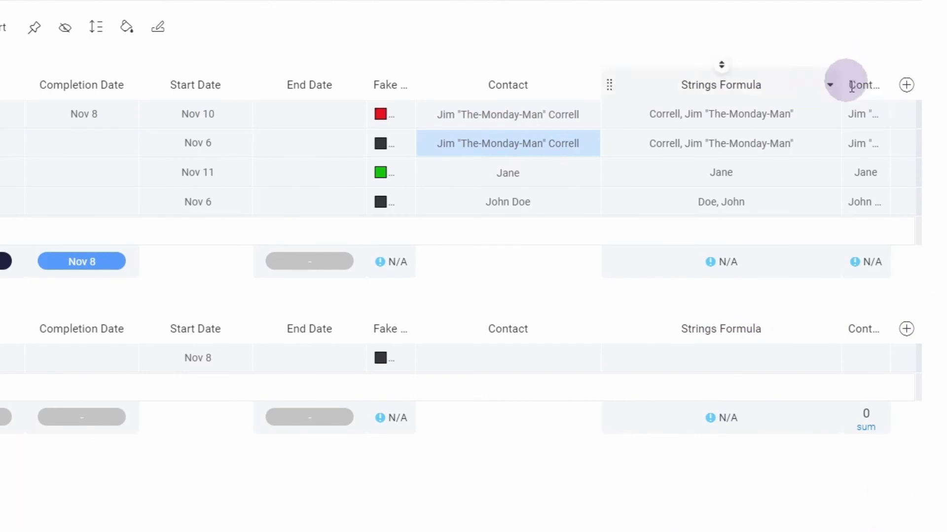
Step: Review the Contact2 column's padding formula and the SWITCH cases of the Strings Formula, closing each editor without saving
{"action": "left_click", "coordinate": [861, 121]}
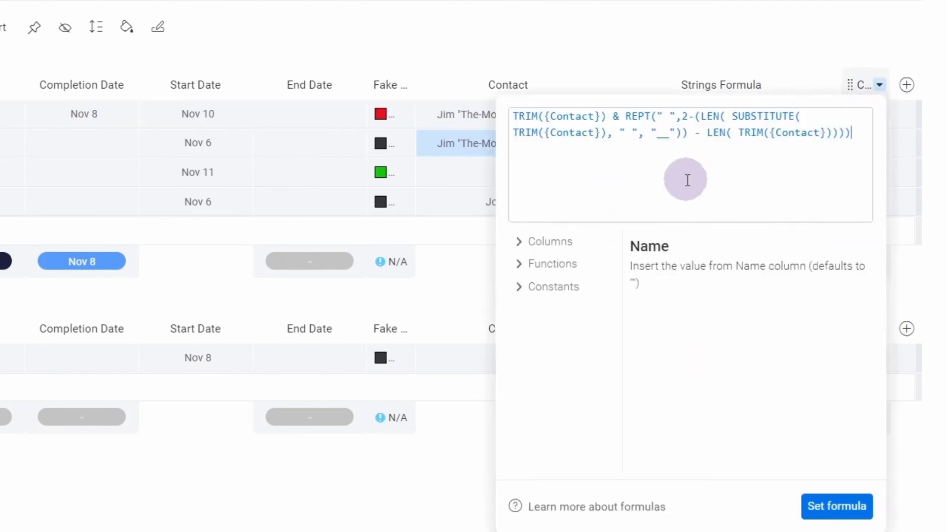
{"action": "key", "text": "ctrl+a"}
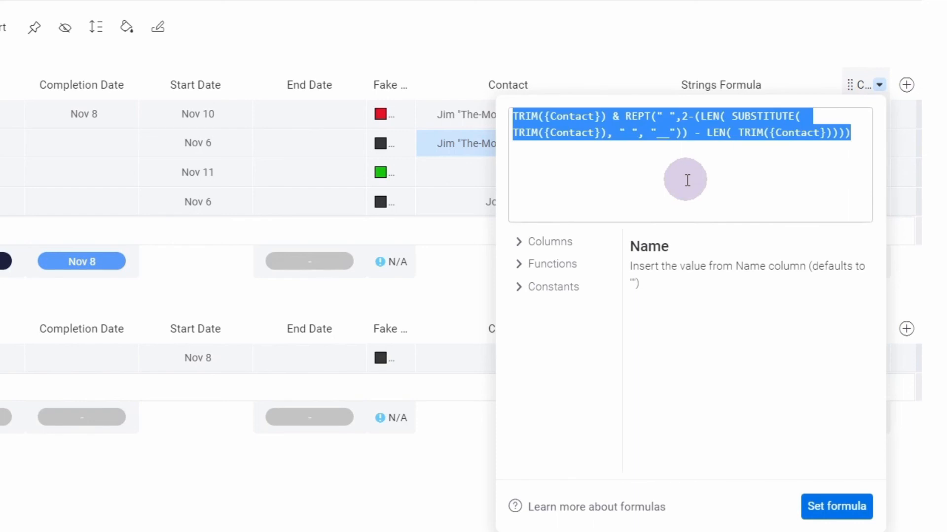
{"action": "left_click", "coordinate": [481, 462]}
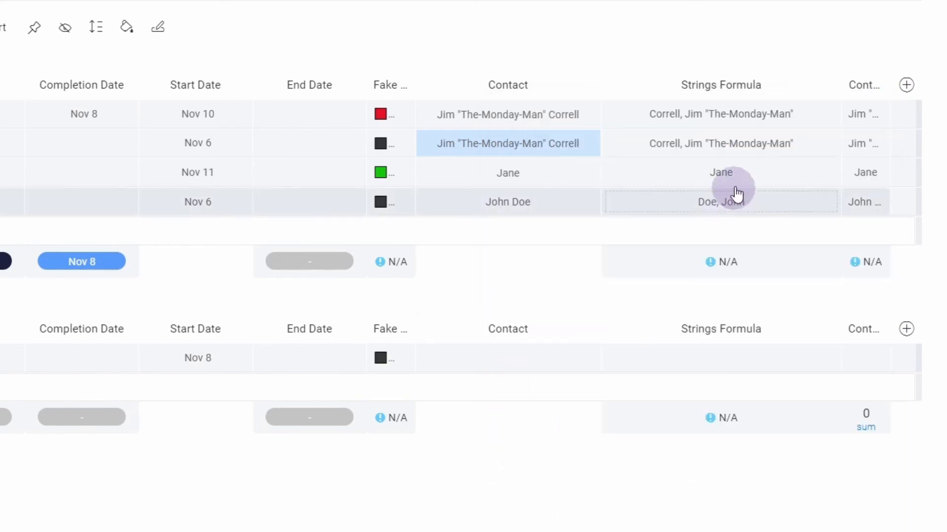
{"action": "left_click", "coordinate": [734, 117]}
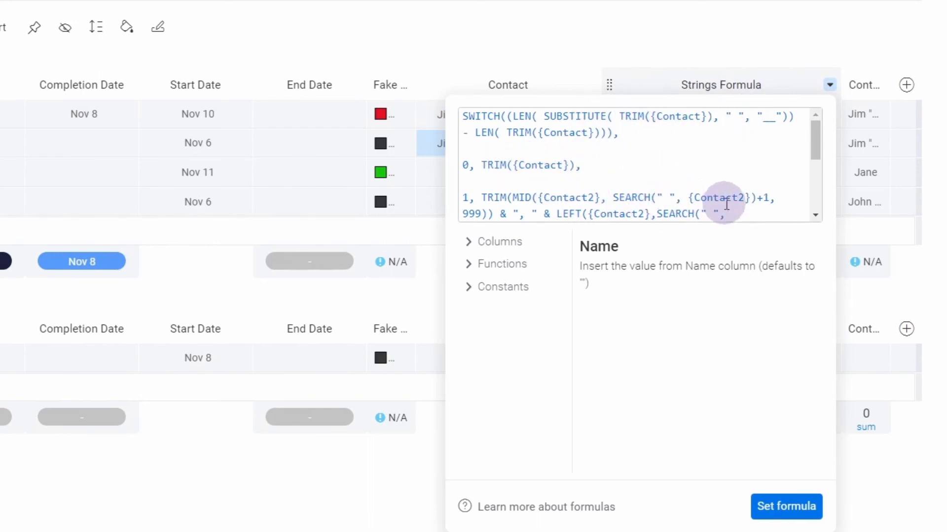
{"action": "mouse_move", "coordinate": [817, 146]}
{"action": "left_mouse_down"}
{"action": "mouse_move", "coordinate": [818, 177]}
{"action": "mouse_move", "coordinate": [821, 158]}
{"action": "left_mouse_up"}
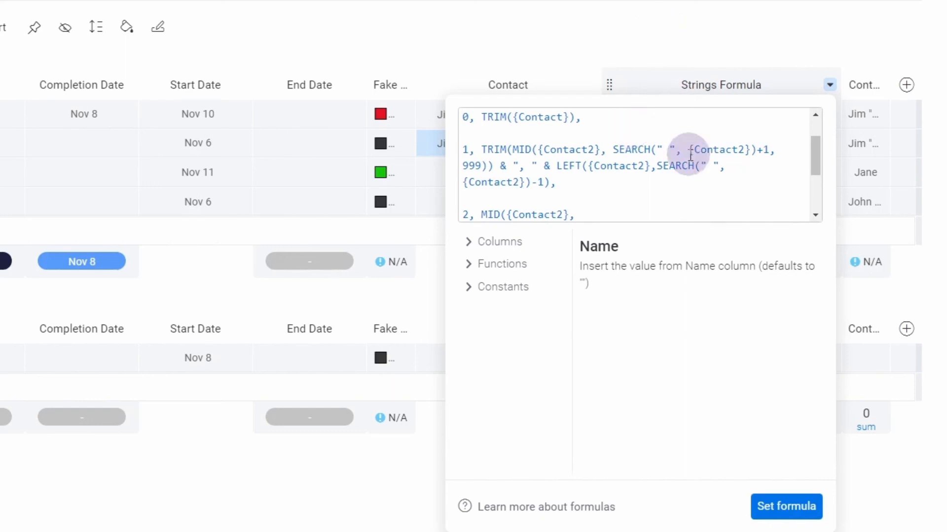
{"action": "left_click", "coordinate": [354, 501]}
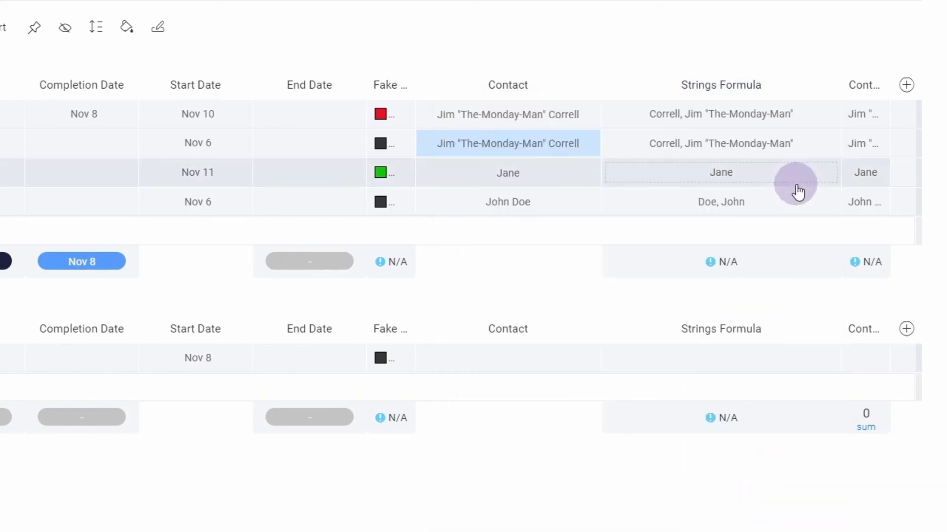